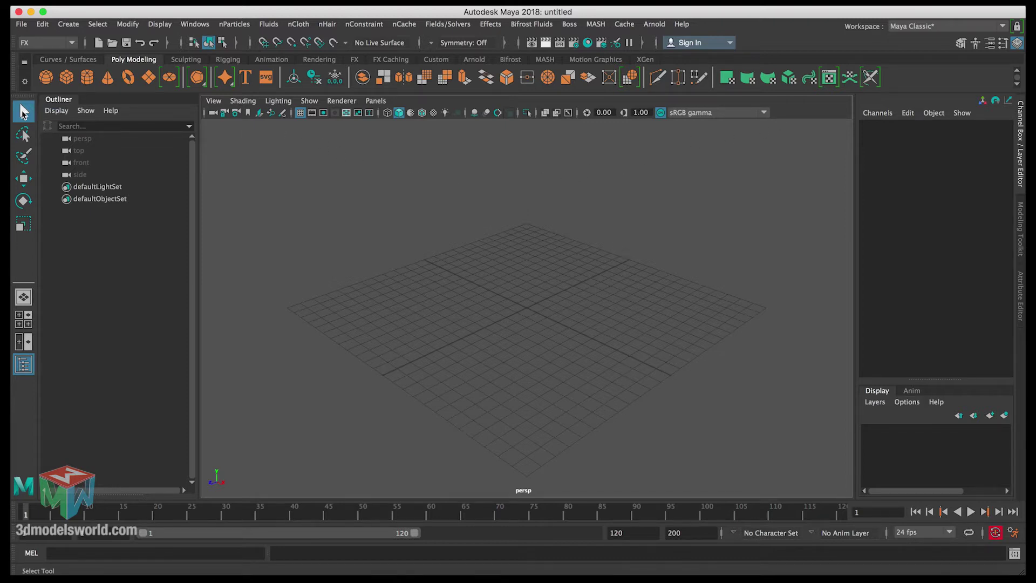
Open the Content Browser from Windows > General Editors and move its window up and left.
click(185, 22)
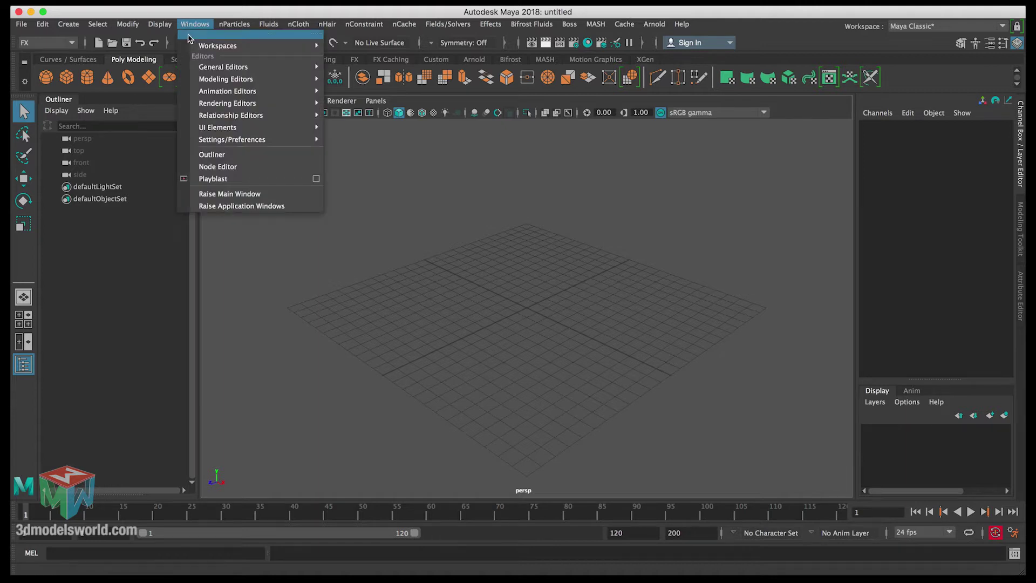
mouse_move(207, 77)
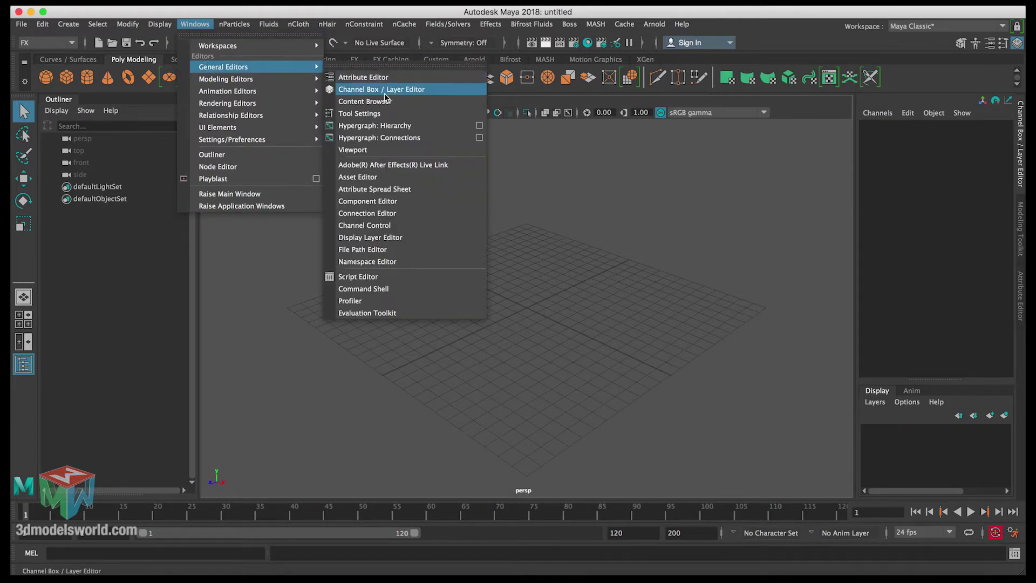
click(378, 103)
drag(457, 136, 431, 99)
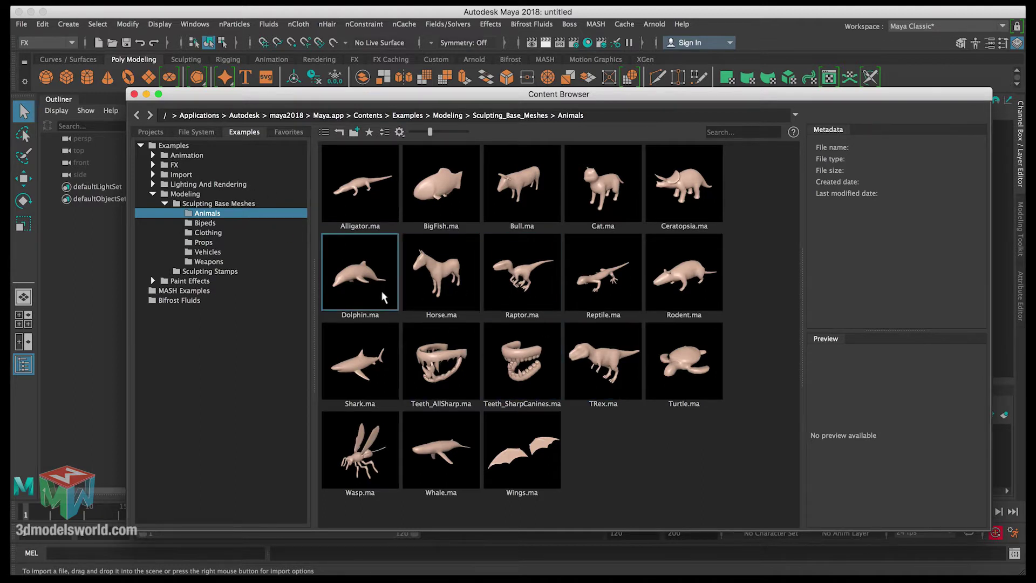
Browse Examples to Paint_Effects > Plants > PlantsMesh, then move the browser aside to reveal the scene.
click(153, 195)
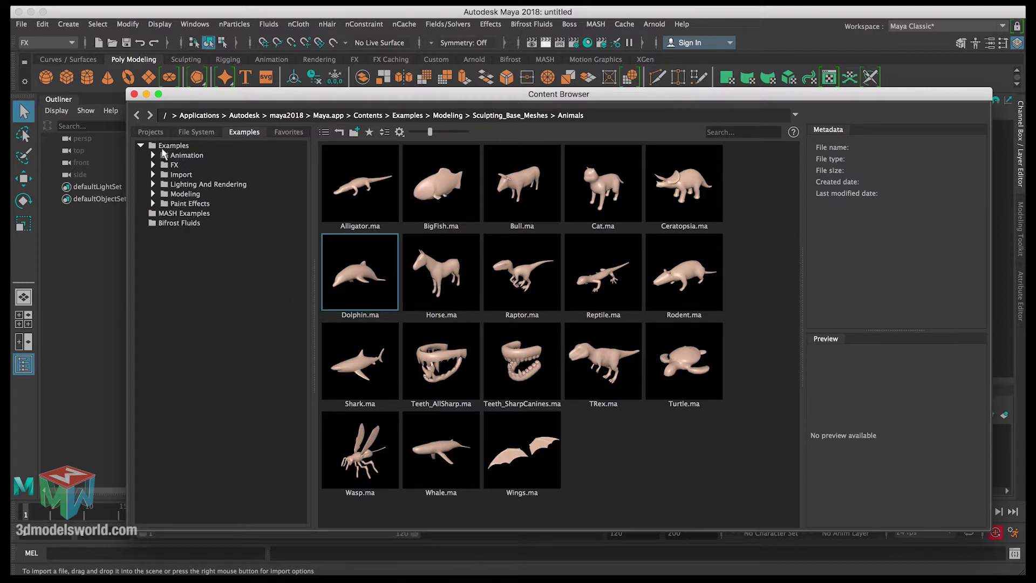
double_click(172, 202)
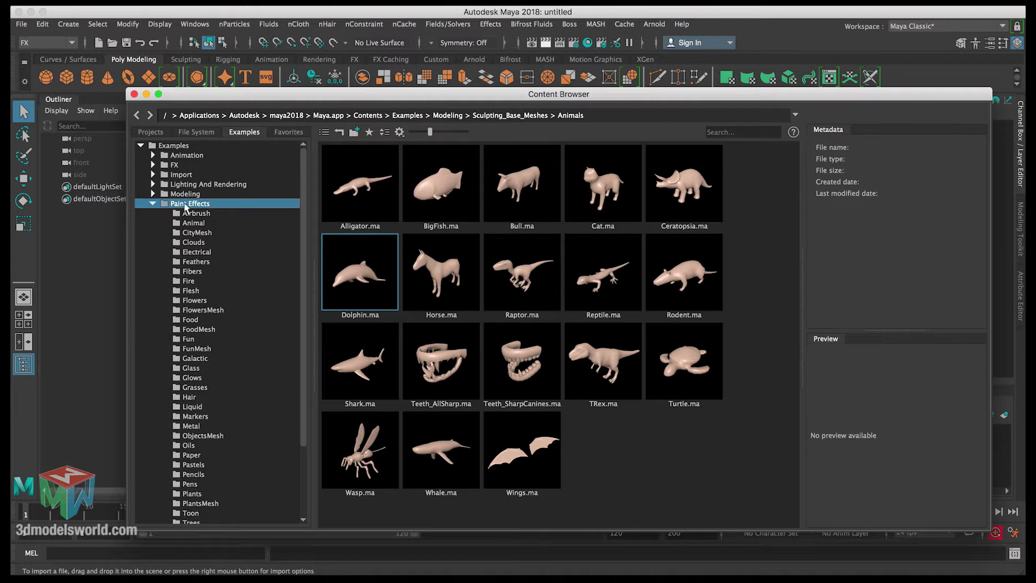
drag(305, 231, 307, 298)
click(192, 406)
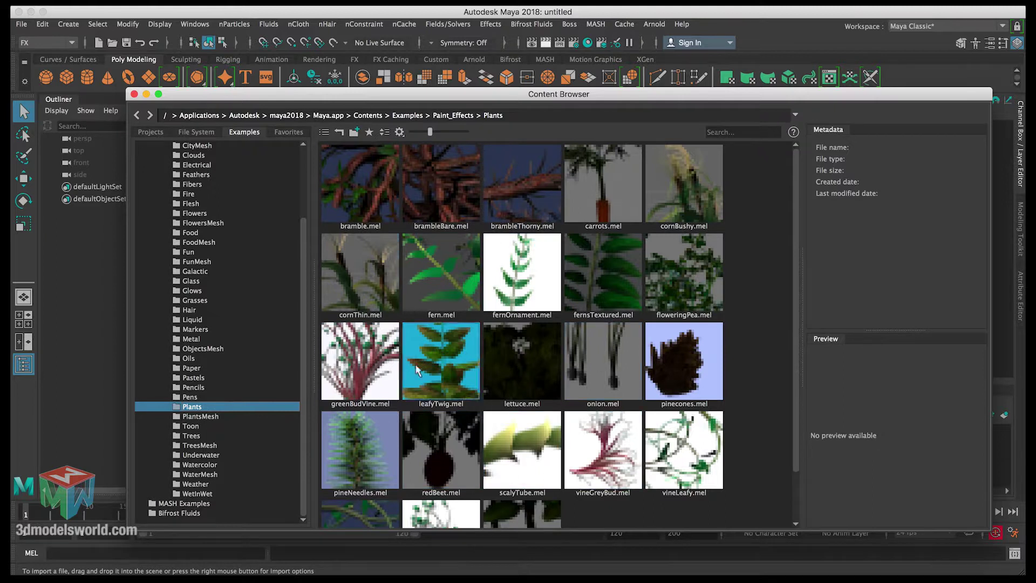
click(200, 417)
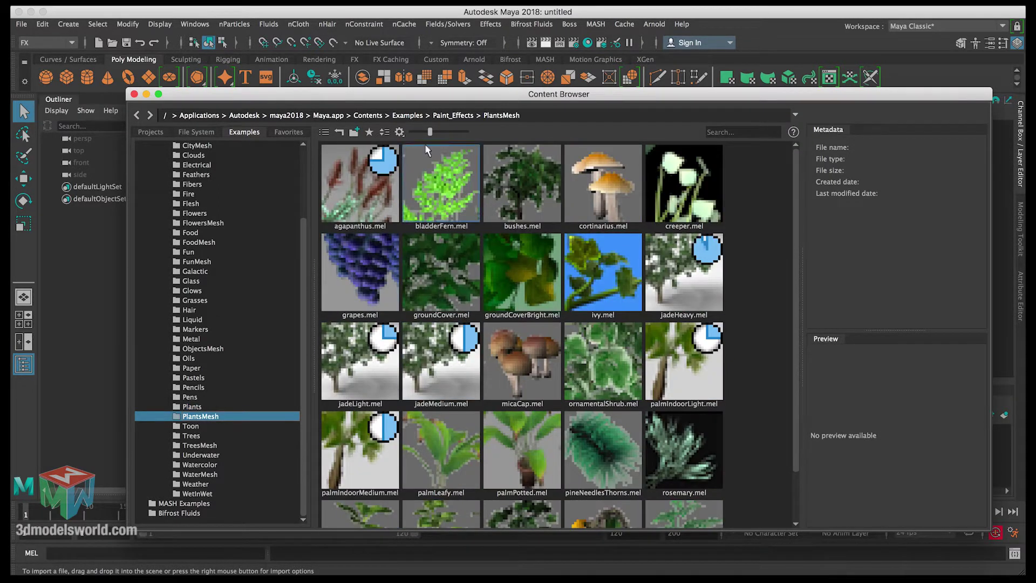
drag(386, 100, 587, 112)
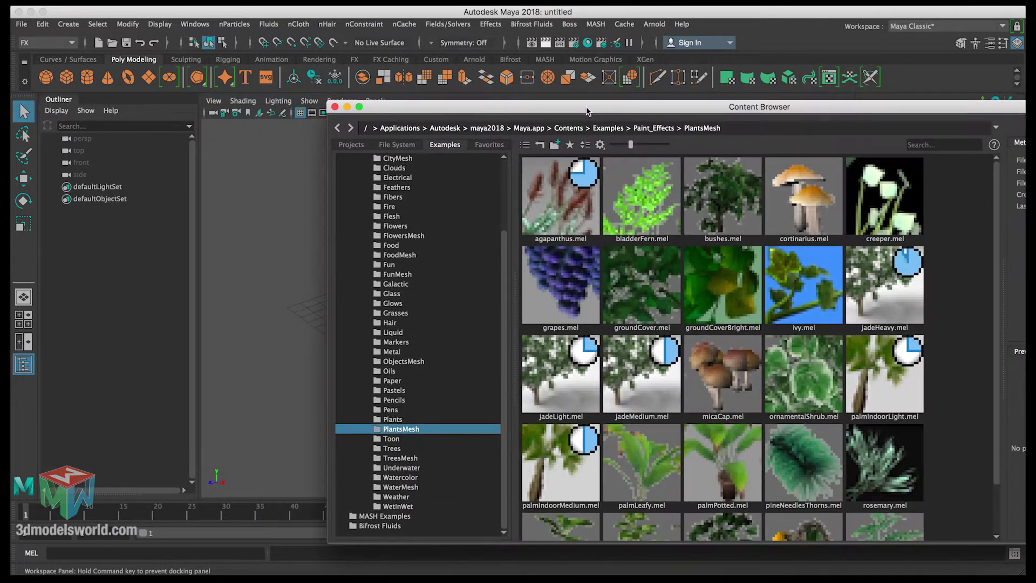
Load bushes.mel, enlarge the brush size, and paint a bush stroke onto the grid.
click(725, 197)
drag(488, 107, 655, 107)
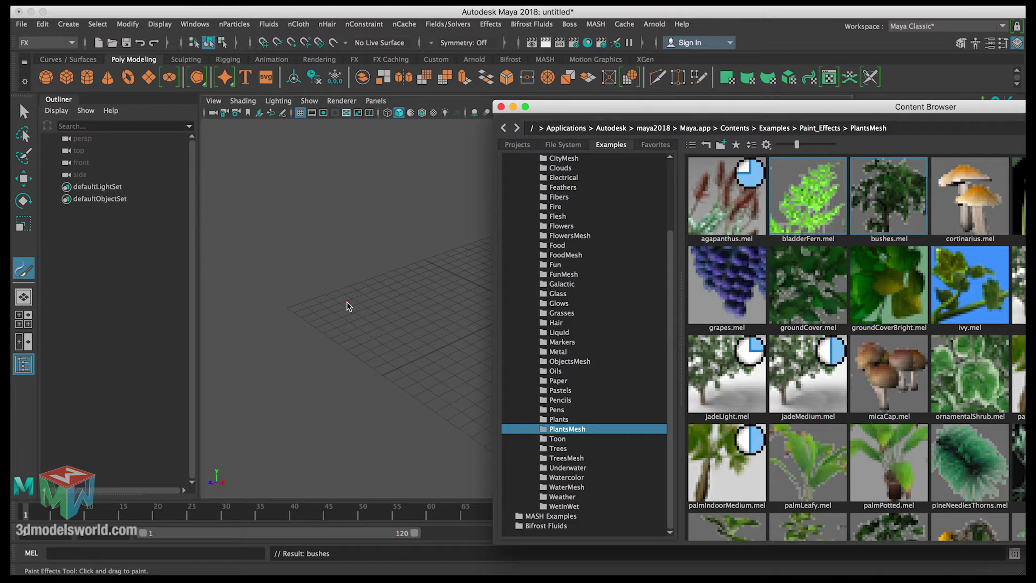
click(348, 305)
mouse_move(407, 306)
mouse_down()
mouse_move(386, 307)
mouse_move(432, 306)
mouse_move(401, 314)
mouse_move(358, 296)
mouse_move(370, 319)
mouse_up()
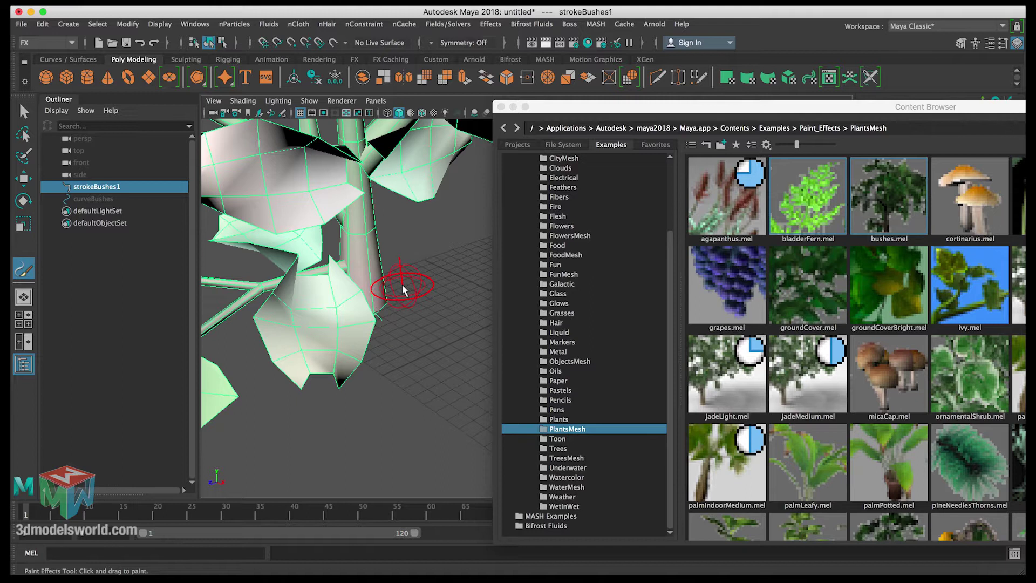
Return to the Select tool, close the Content Browser, and select the strokeBushes1 stroke.
key(q)
click(501, 107)
click(526, 224)
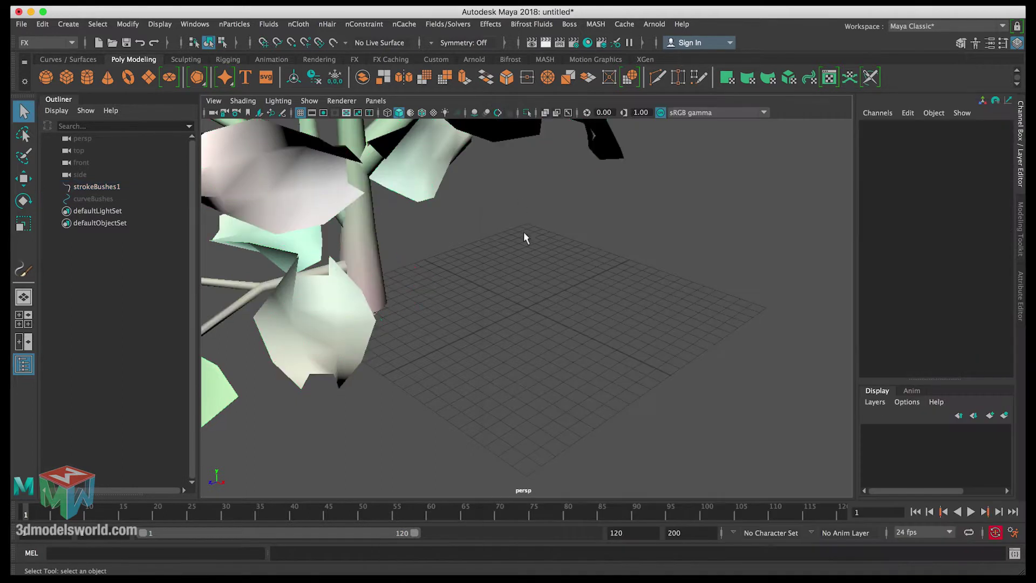
scroll(527, 224, down, 10)
alt+drag(532, 254, 453, 221)
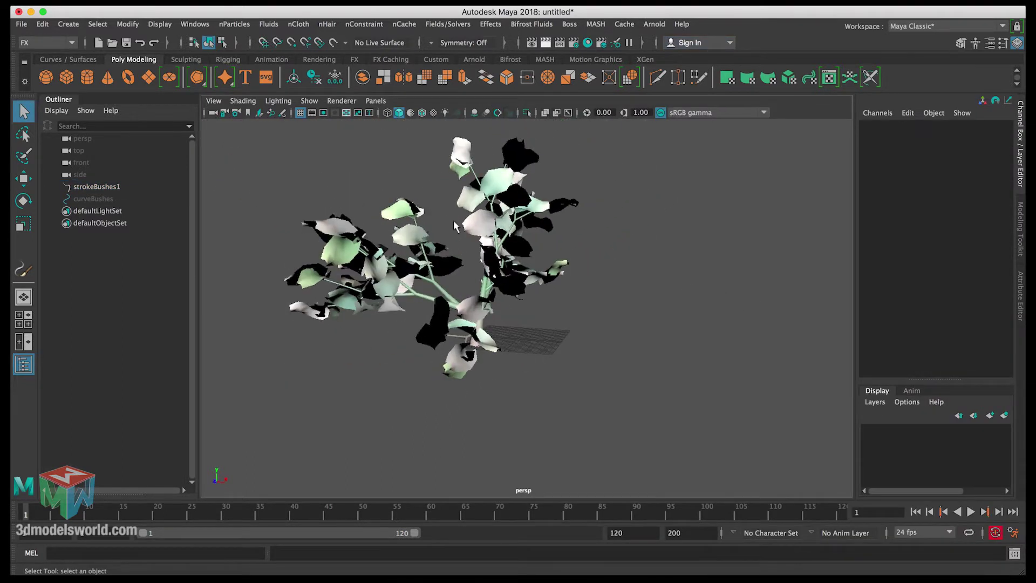
click(488, 275)
Tumble, dolly and track around the strokeBushes1 bush to view it from several sides.
key(w)
alt+drag(555, 347, 537, 315)
click(421, 176)
alt+drag(372, 238, 407, 351)
click(445, 365)
alt+right_drag(443, 378, 573, 432)
alt+drag(534, 419, 581, 399)
alt+middle_drag(535, 407, 571, 306)
alt+drag(571, 307, 583, 341)
alt+middle_drag(410, 324, 583, 325)
alt+drag(516, 300, 527, 321)
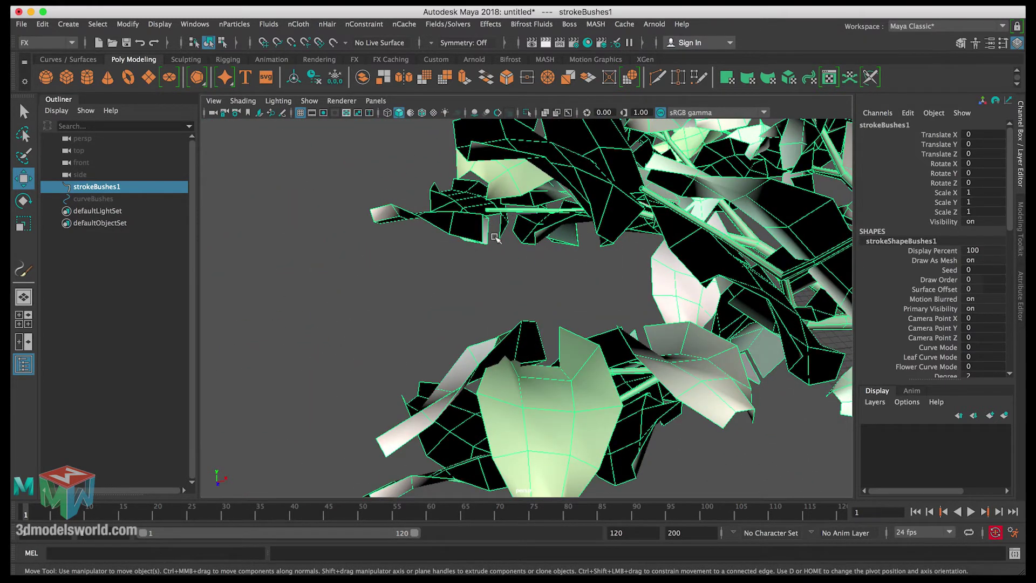
scroll(487, 219, down, 8)
alt+drag(580, 265, 446, 274)
scroll(520, 278, down, 6)
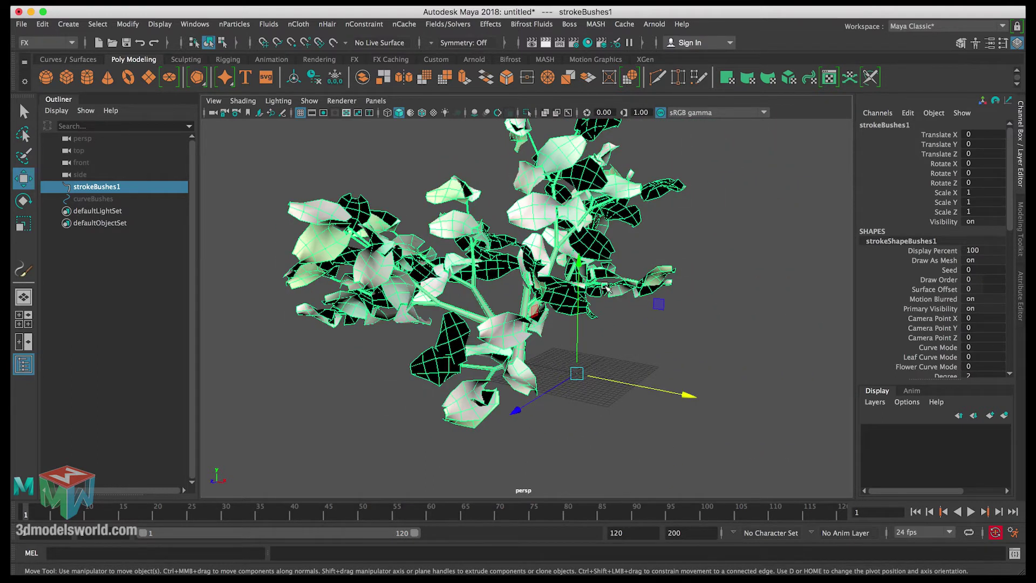
Show the bushes1 brush attributes in the Attribute Editor, keeping Brush Type set to Mesh.
key(ctrl+a)
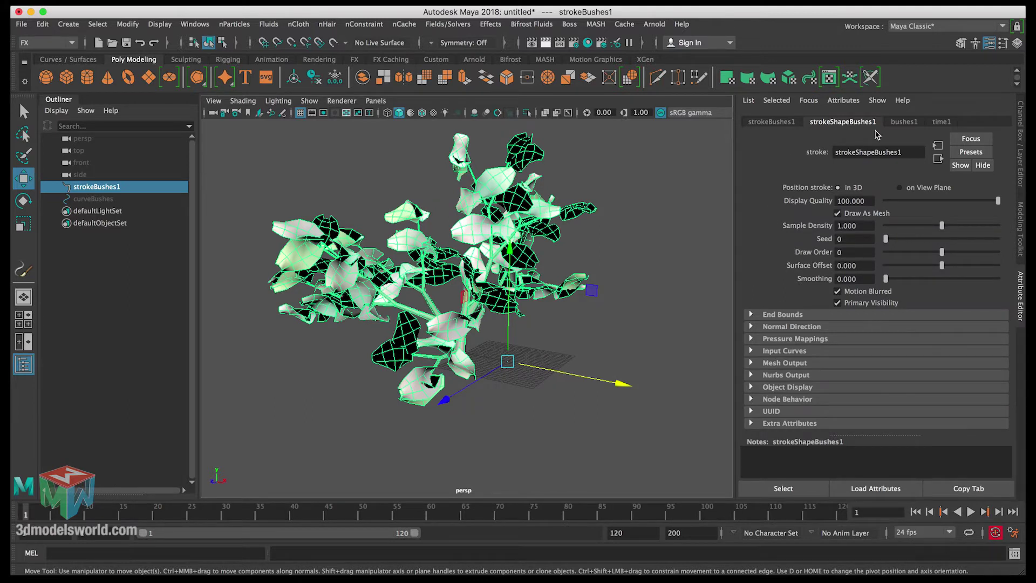
click(901, 122)
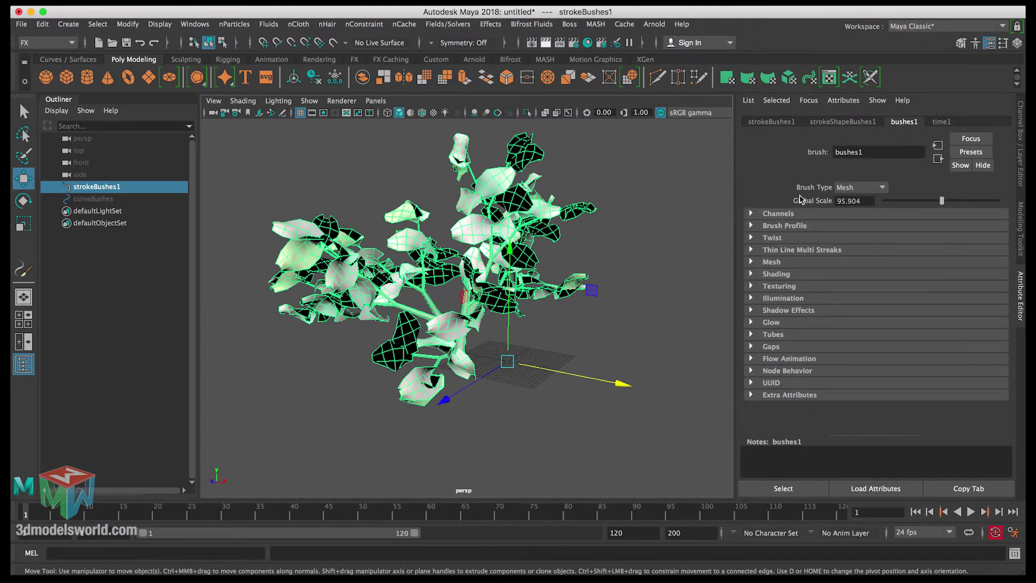
click(850, 188)
click(850, 194)
alt+drag(547, 300, 554, 301)
Lower Global Scale from 95.904 to 52.122 and orbit to check the smaller bush.
drag(866, 201, 836, 201)
scroll(596, 291, up, 3)
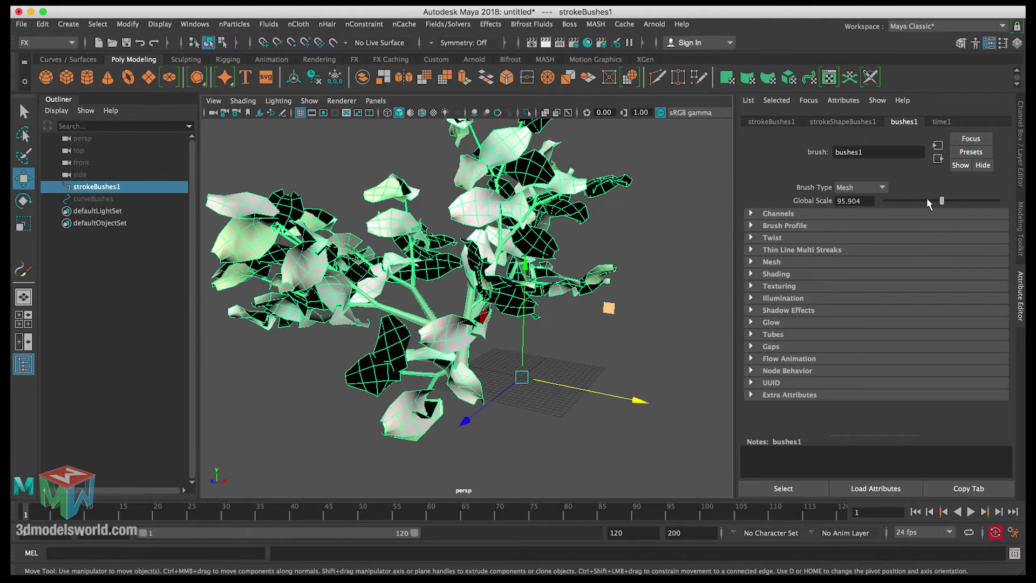
drag(942, 201, 916, 203)
alt+drag(683, 306, 652, 291)
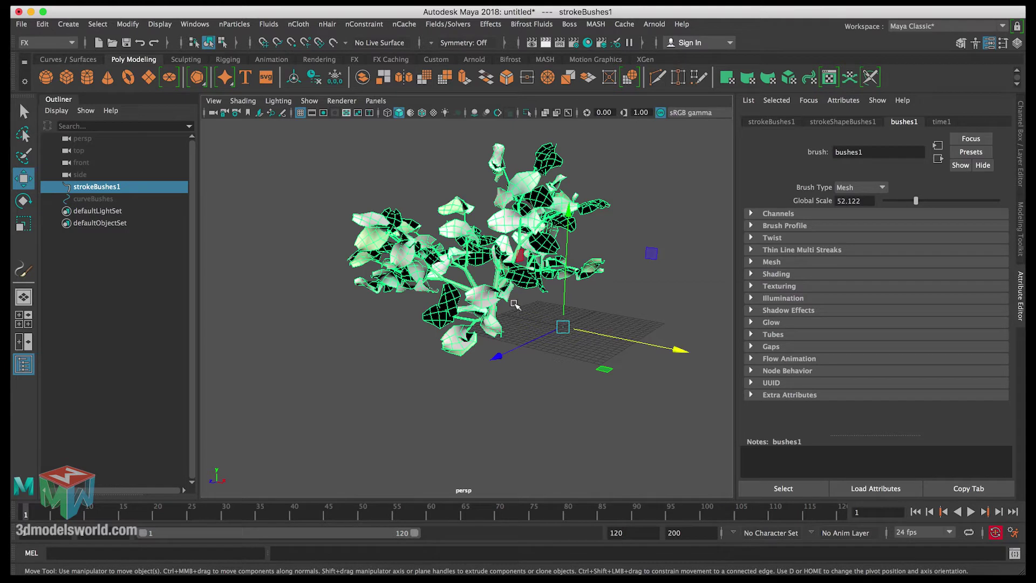
alt+drag(530, 312, 536, 313)
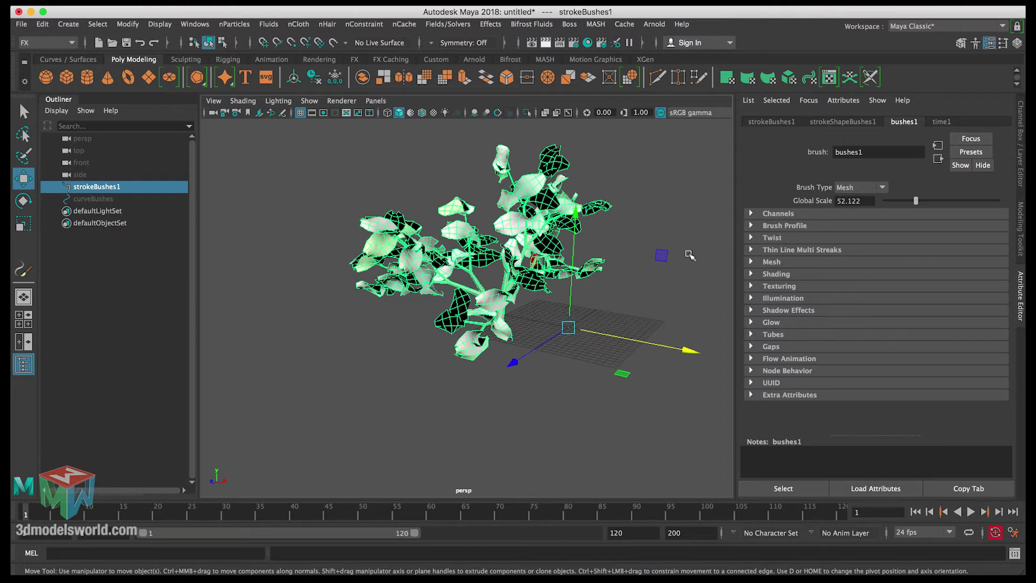
alt+drag(627, 285, 563, 281)
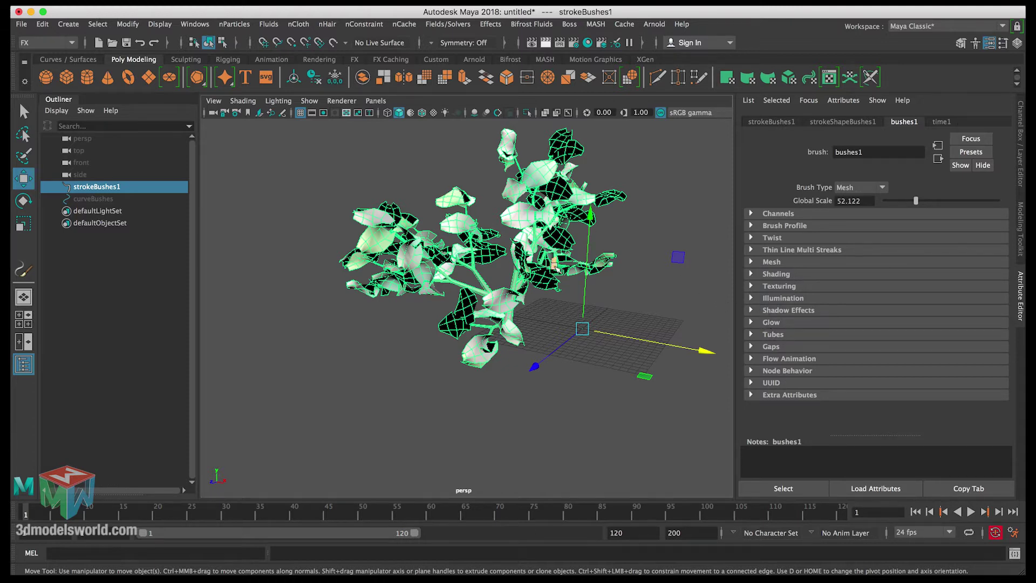
Inspect the Channels and Brush Profile sections, undoing a trial Brush Width increase.
click(781, 215)
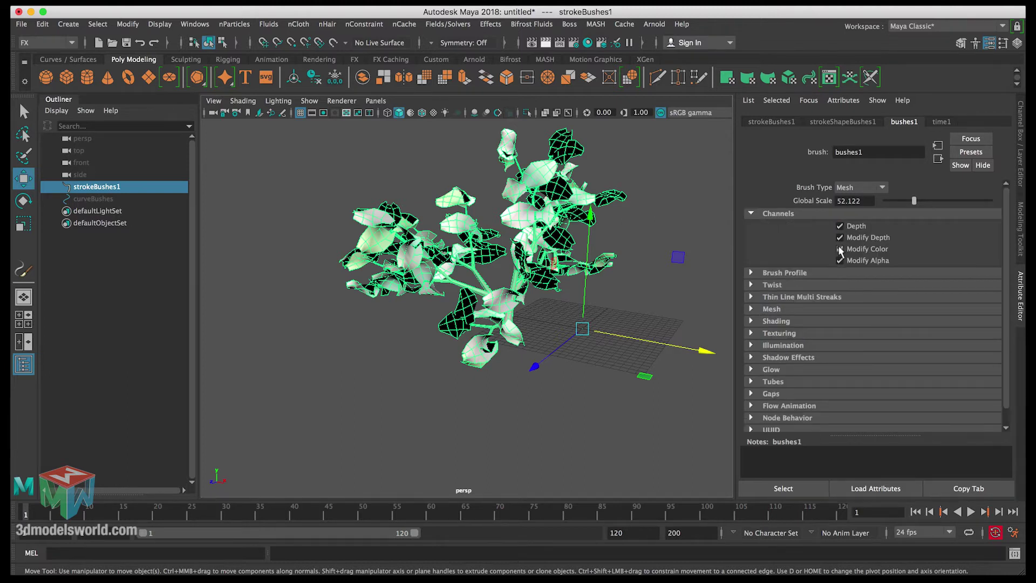
click(781, 214)
click(783, 225)
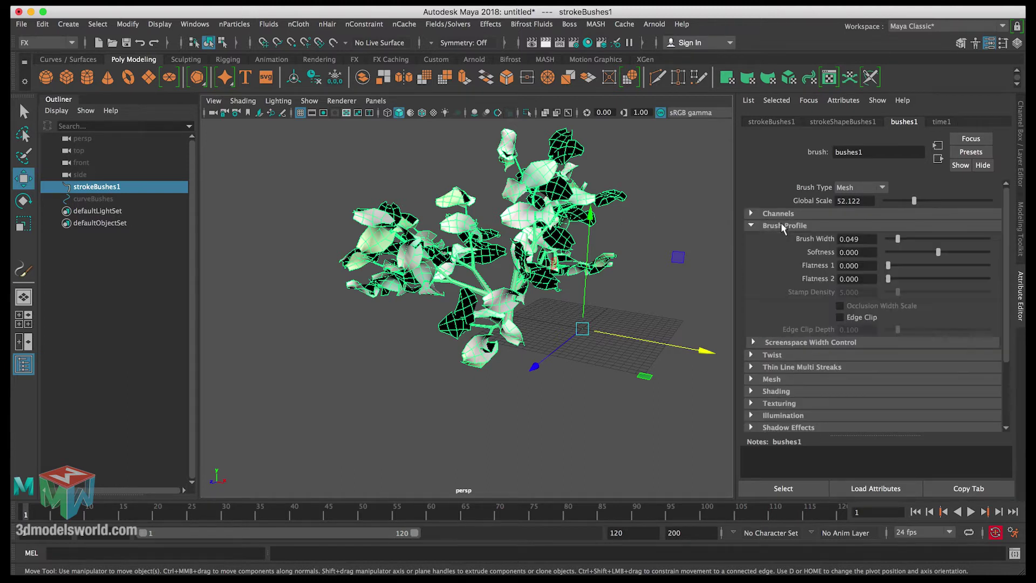
drag(895, 244, 924, 242)
key(ctrl+z)
click(804, 227)
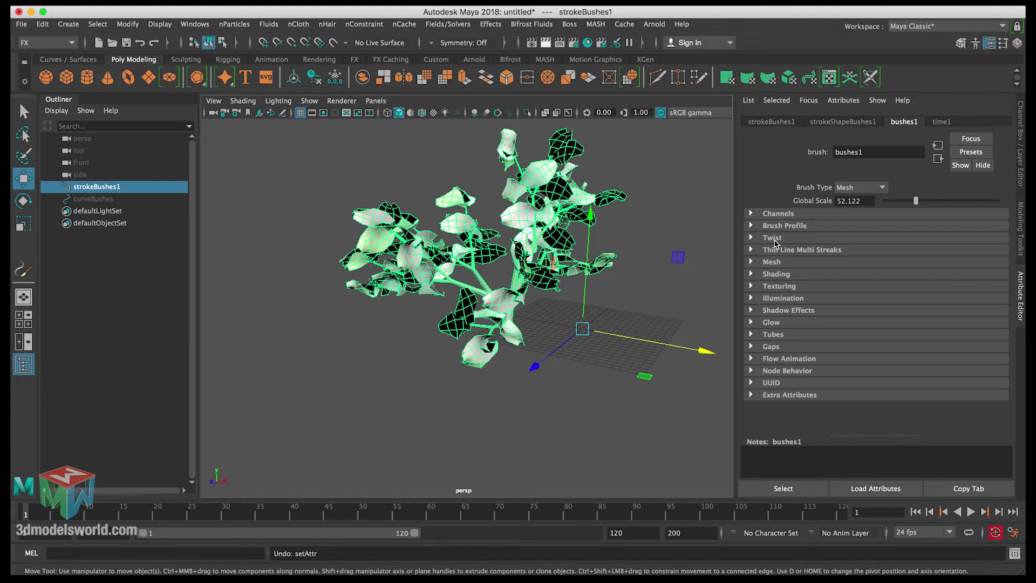
Browse Twist and Thin Line Multi Streaks, then show the Mesh settings with Tube Sections 6.
click(773, 238)
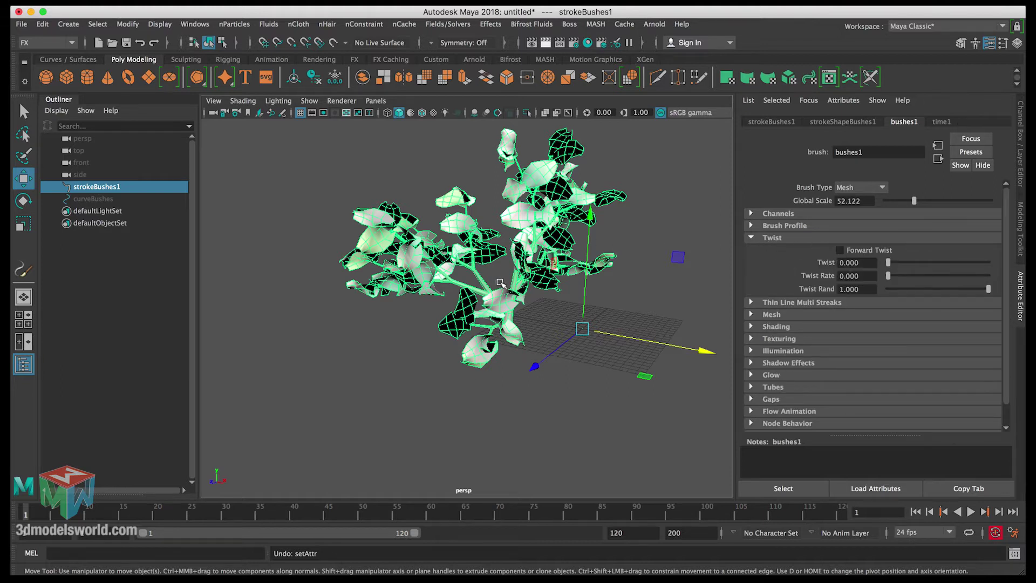
click(782, 239)
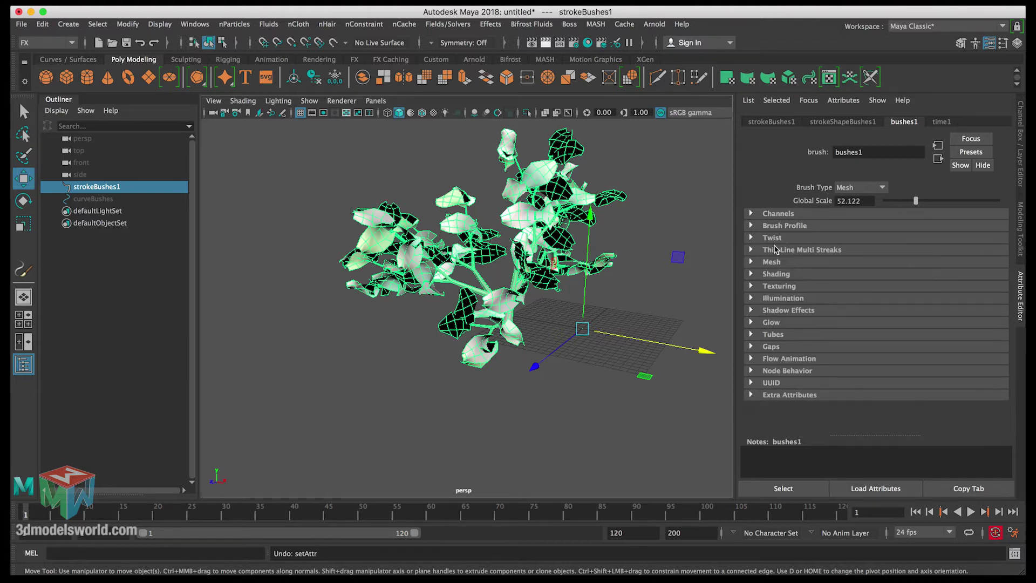
click(773, 251)
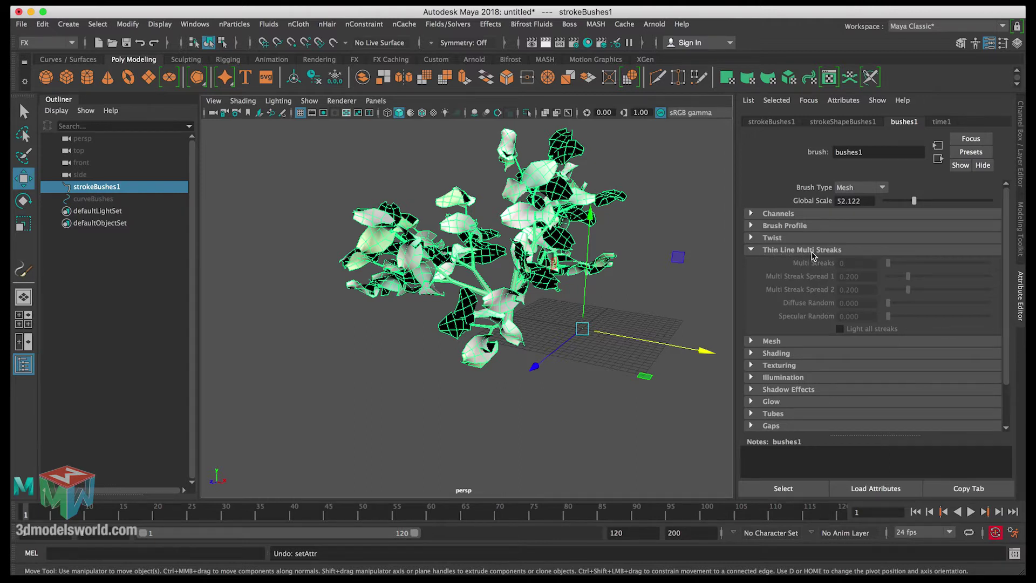
click(811, 252)
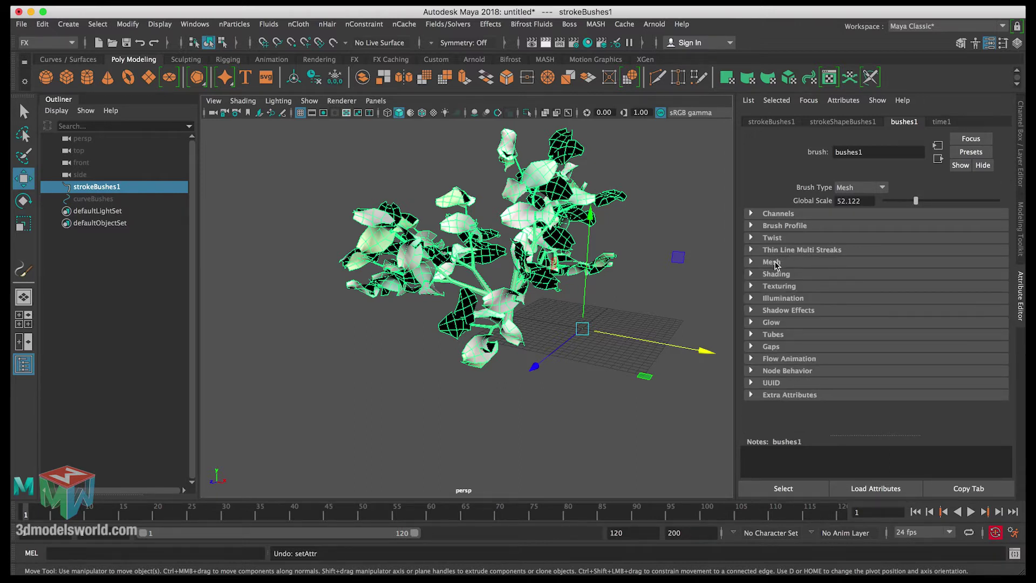
click(773, 262)
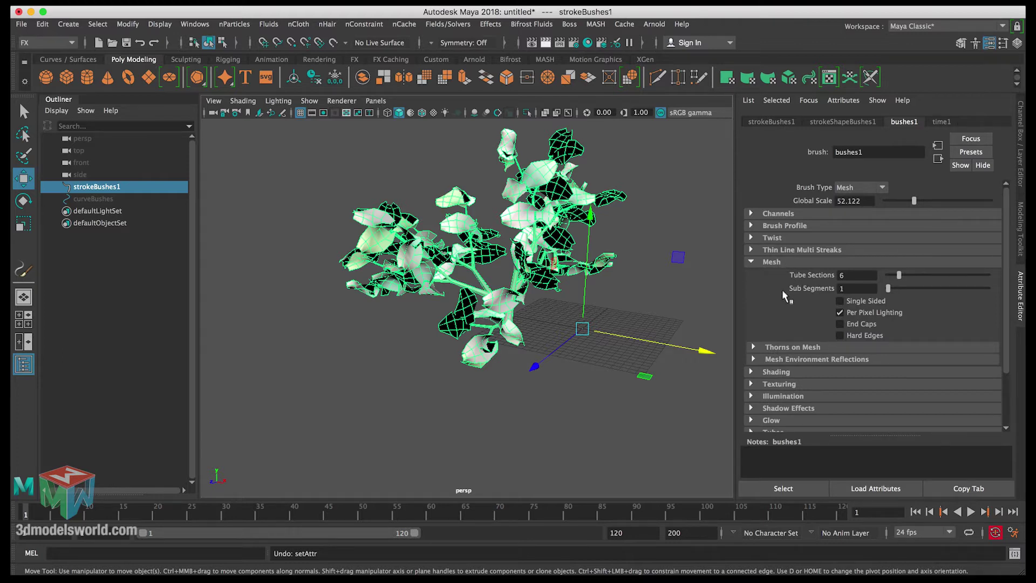
alt+drag(583, 273, 575, 294)
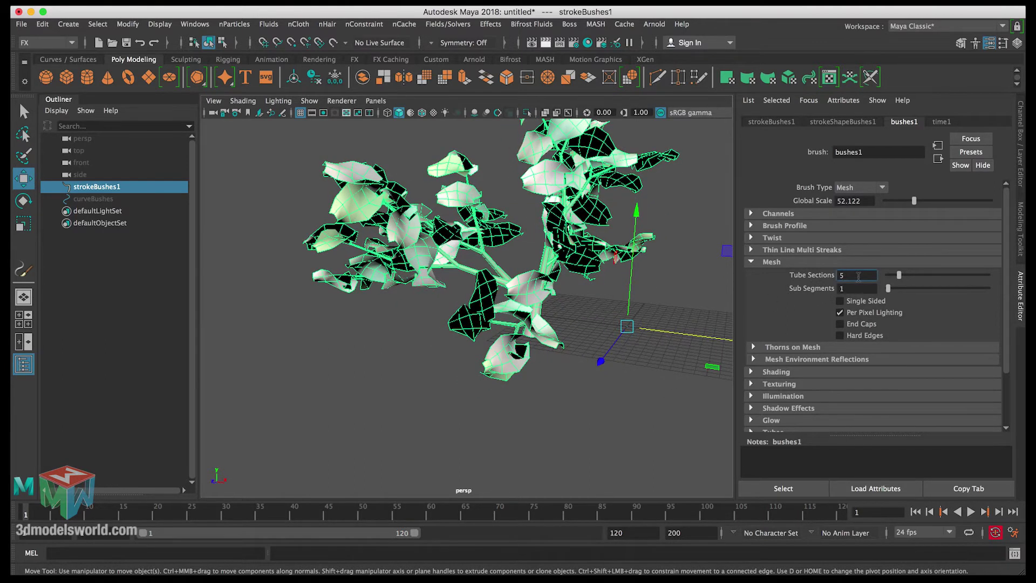
click(858, 276)
text(5)
key(Return)
mouse_move(543, 308)
right_down()
mouse_move(552, 321)
mouse_move(533, 244)
mouse_move(541, 303)
mouse_move(556, 300)
right_up()
click(847, 275)
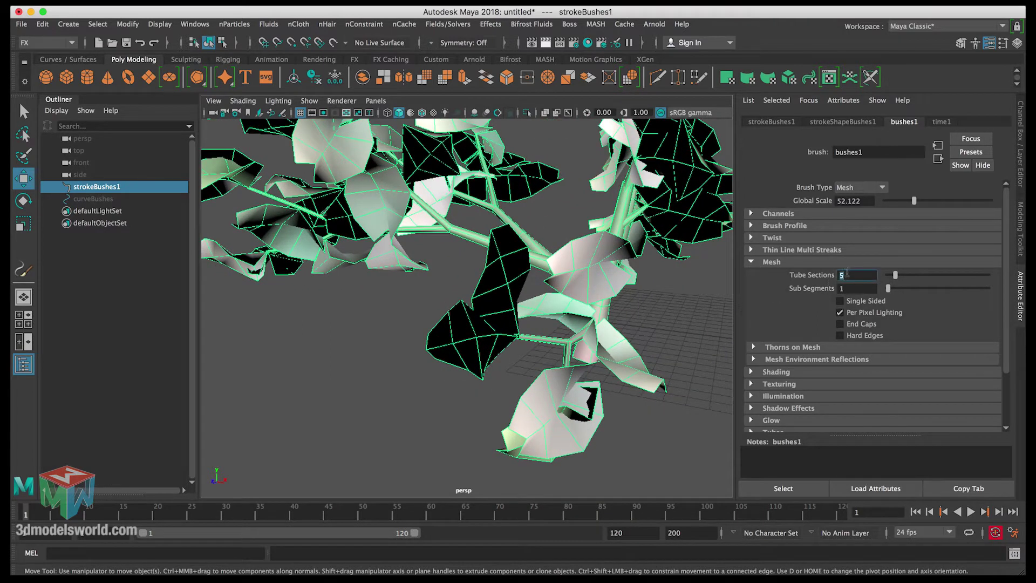
text(6)
key(Return)
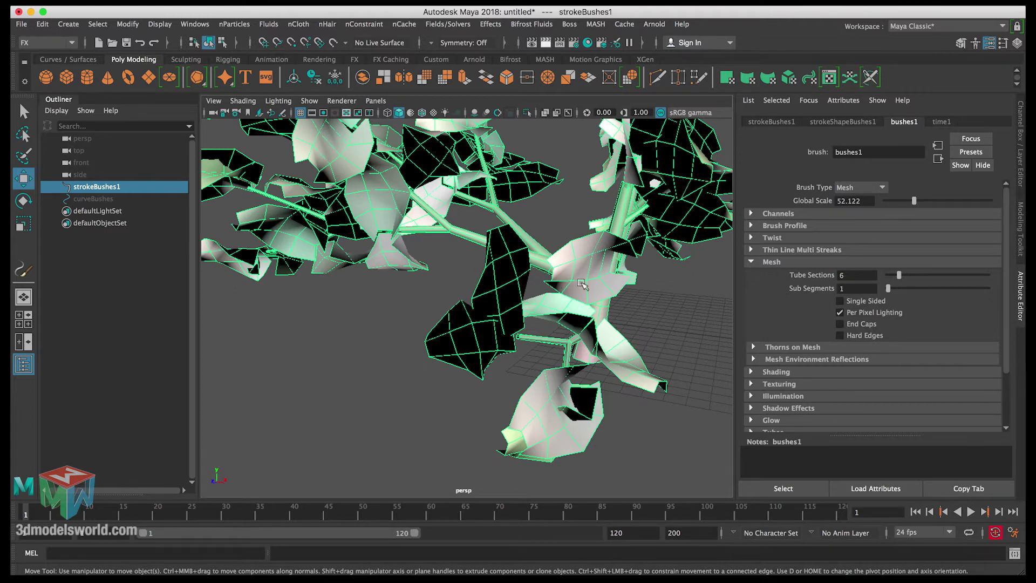
click(854, 277)
text(5)
key(Return)
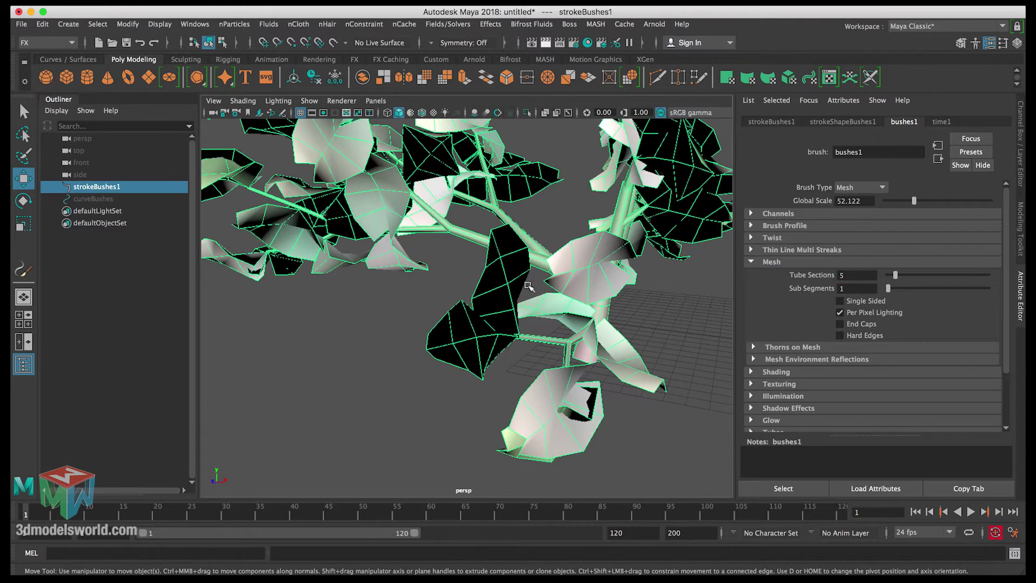
key(f)
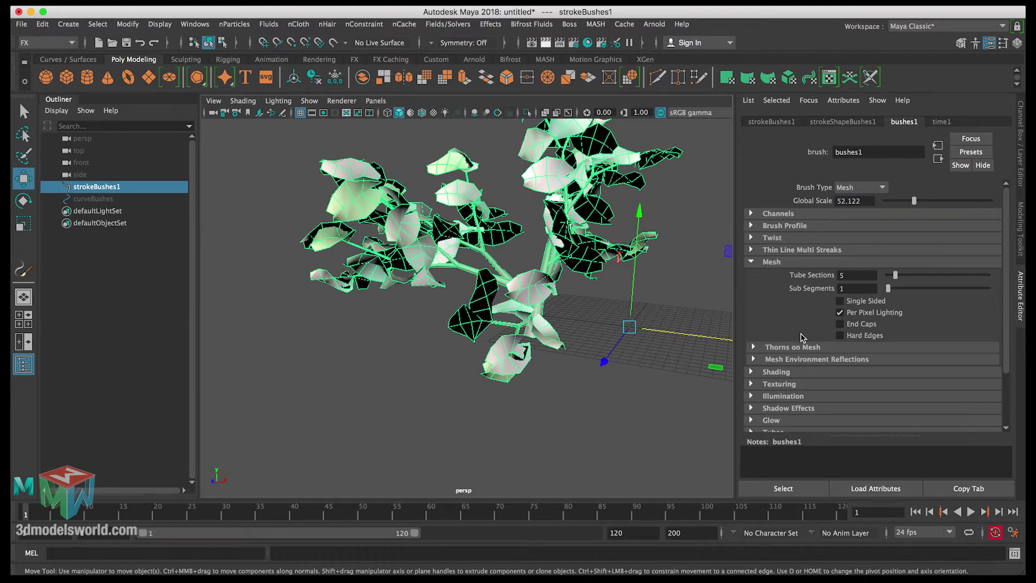
Collapse Mesh and review the Shading, Texturing and Illumination sections of the bushes1 brush.
click(789, 263)
click(784, 275)
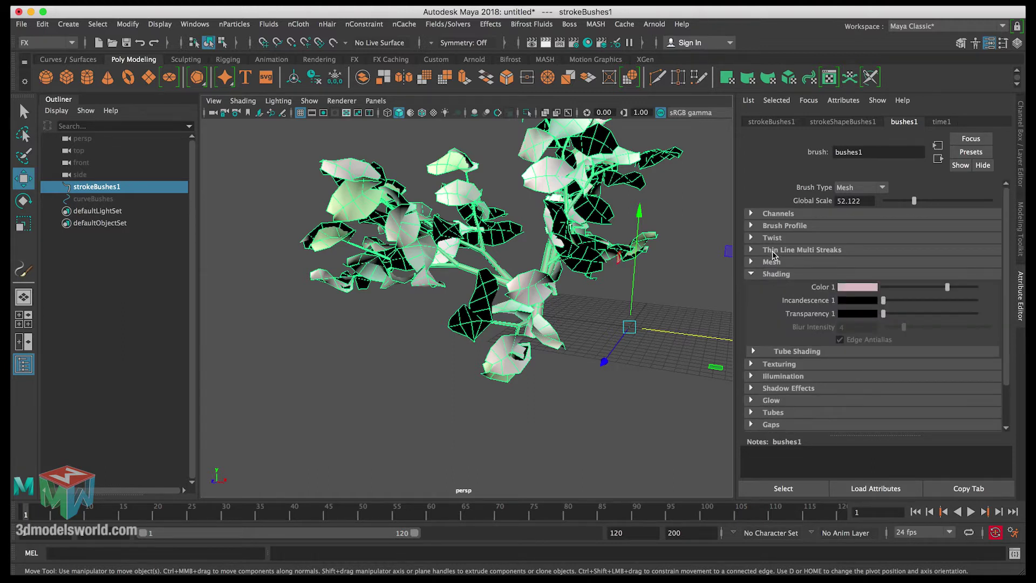
click(776, 275)
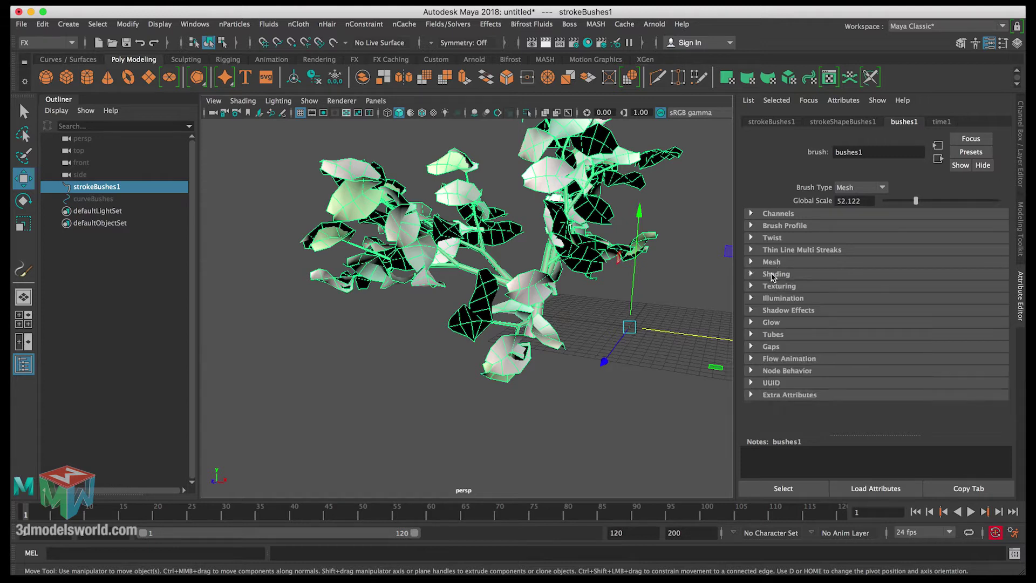
click(771, 290)
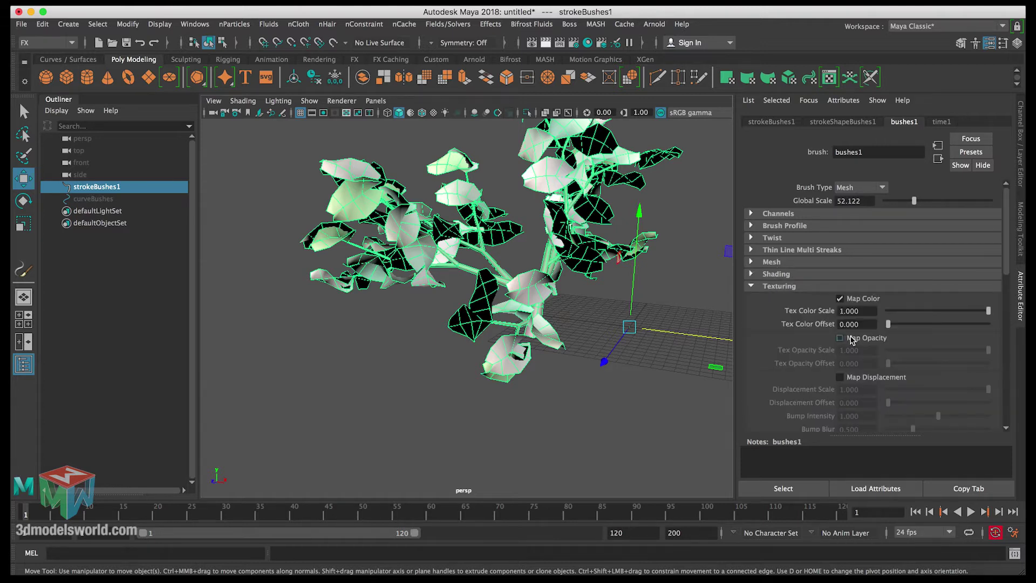
drag(1006, 275, 1005, 380)
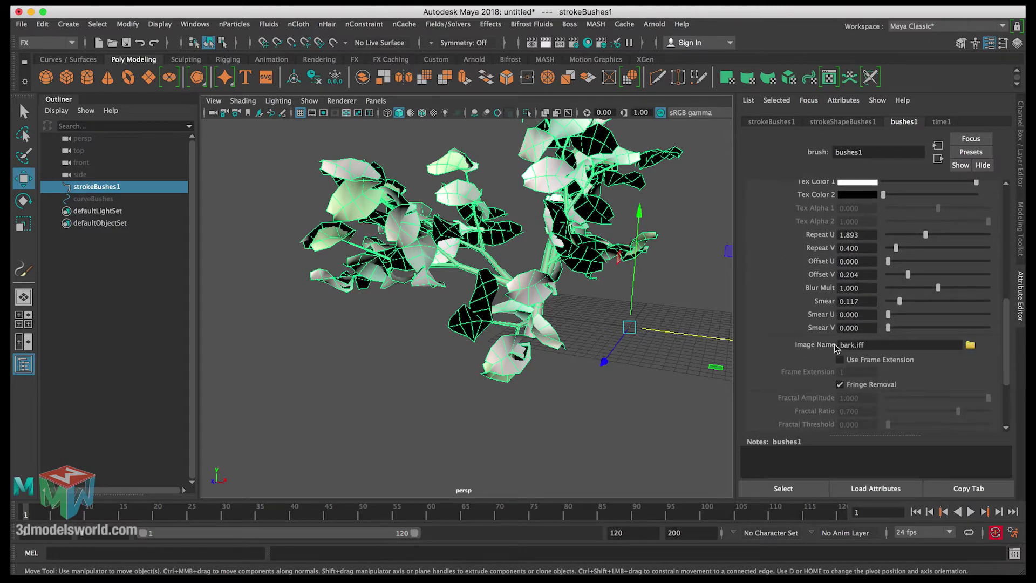
drag(1005, 353, 988, 240)
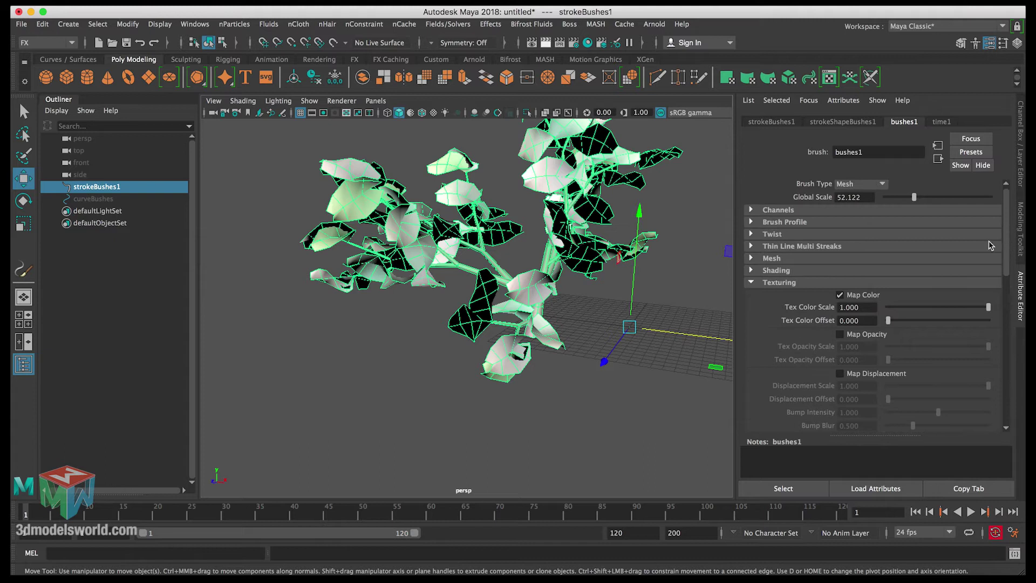
click(780, 286)
click(776, 299)
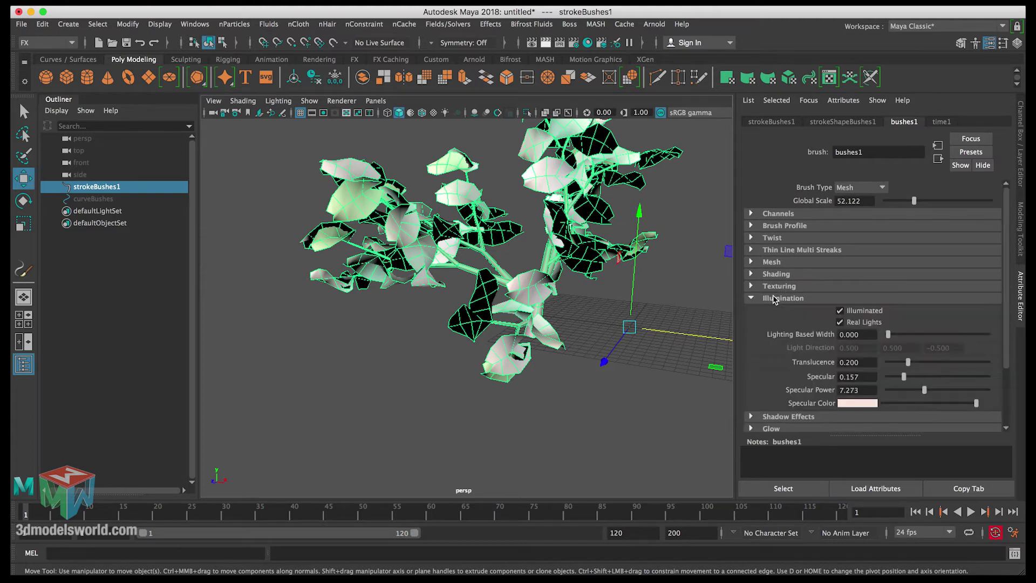
click(777, 298)
click(777, 300)
click(800, 300)
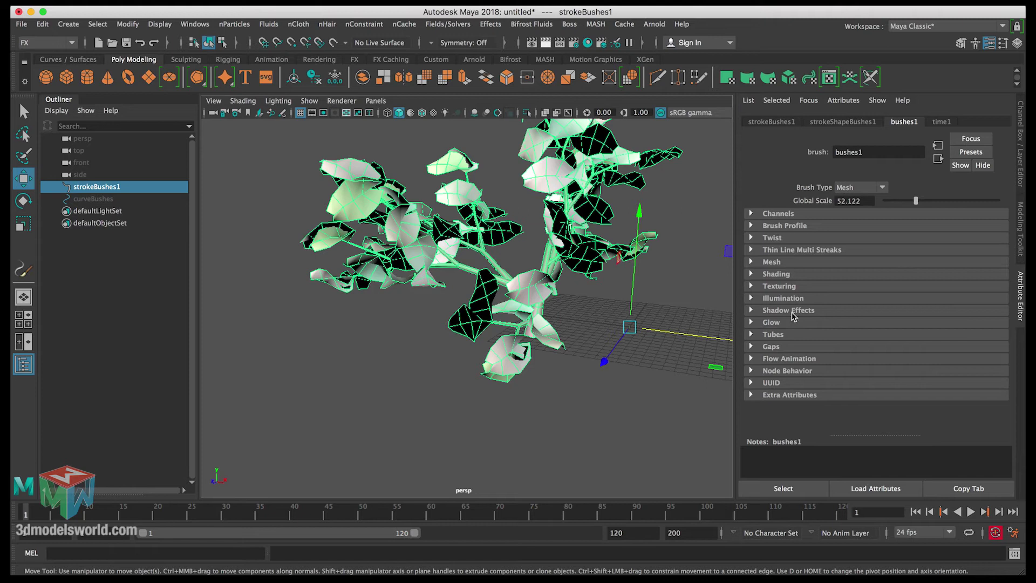
Check Shadow Effects and Glow, then show Tubes > Creation (Tubes Per Step 0.100, Segments 7).
click(792, 312)
click(789, 313)
click(785, 322)
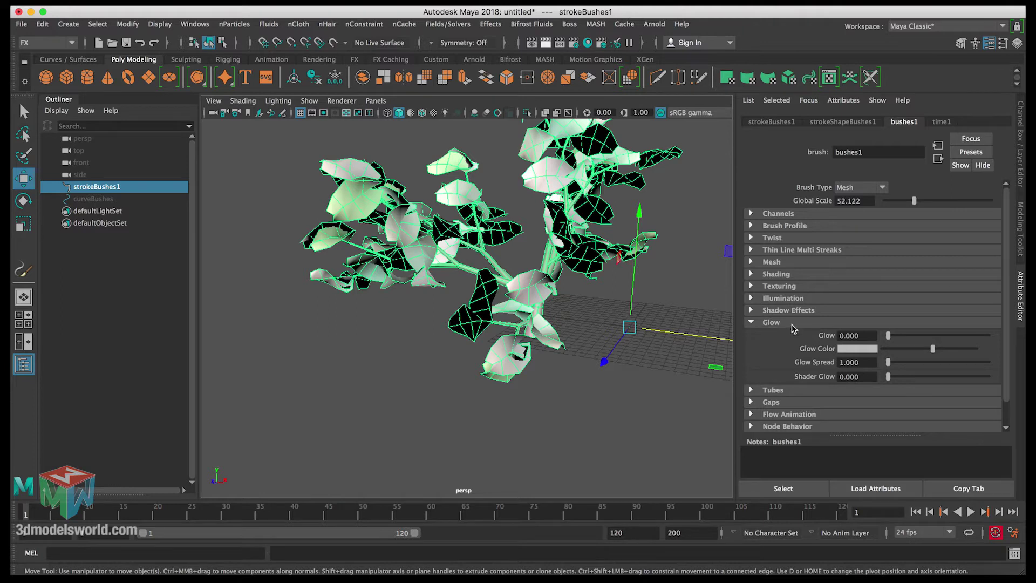
click(791, 323)
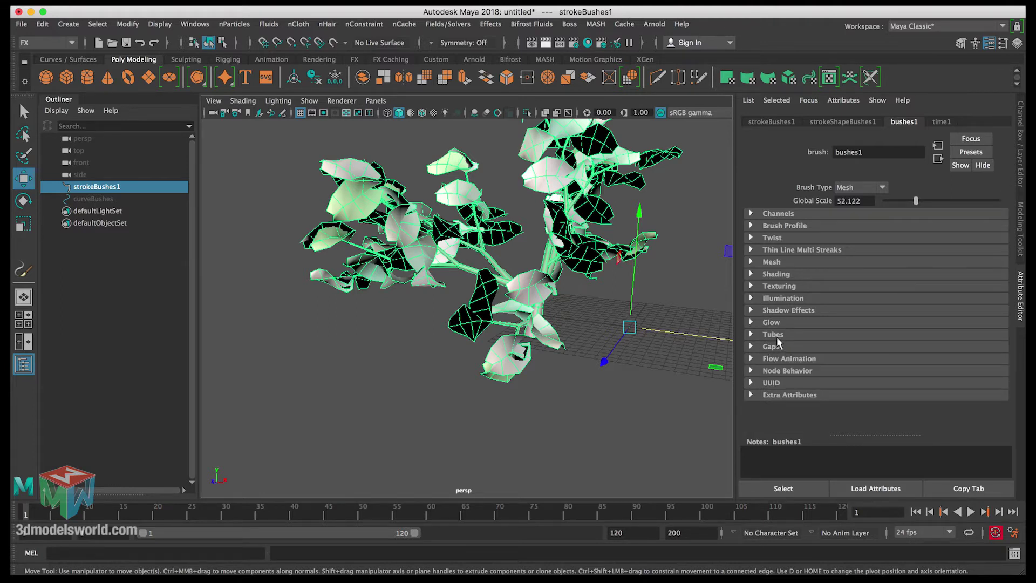
click(753, 336)
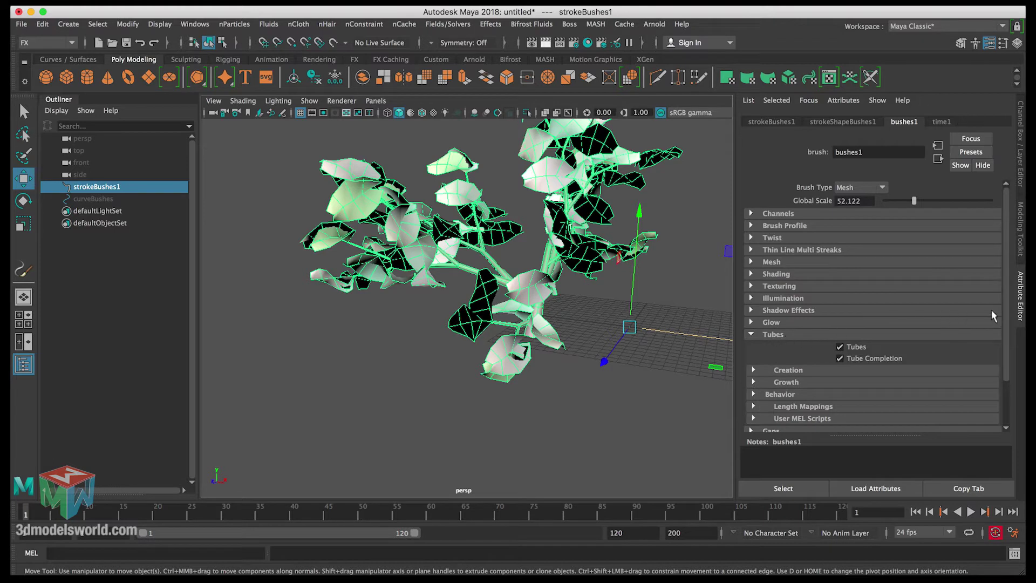
drag(1004, 310, 1002, 361)
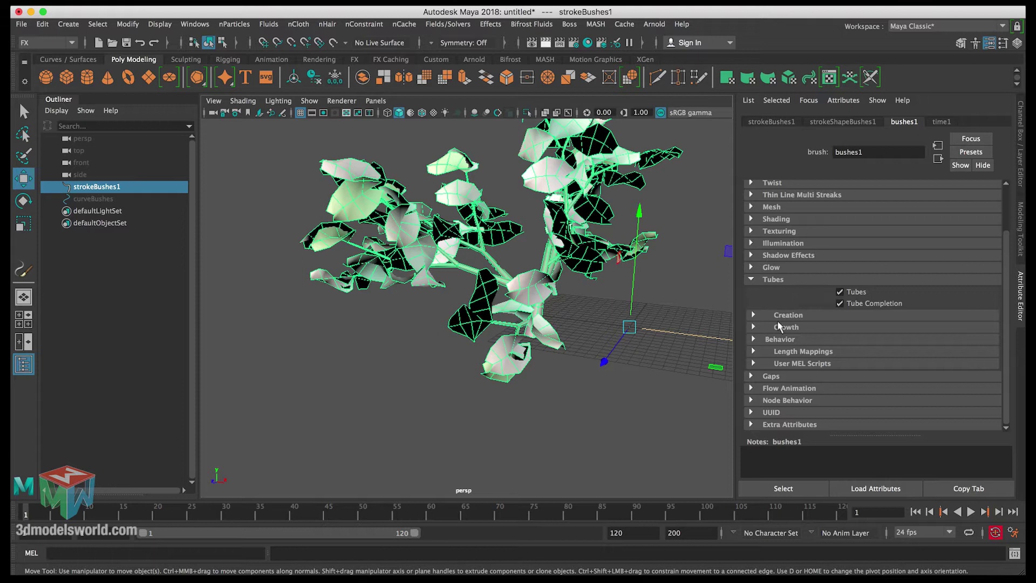
scroll(570, 317, down, 1)
scroll(571, 319, down, 1)
alt+drag(571, 319, 562, 305)
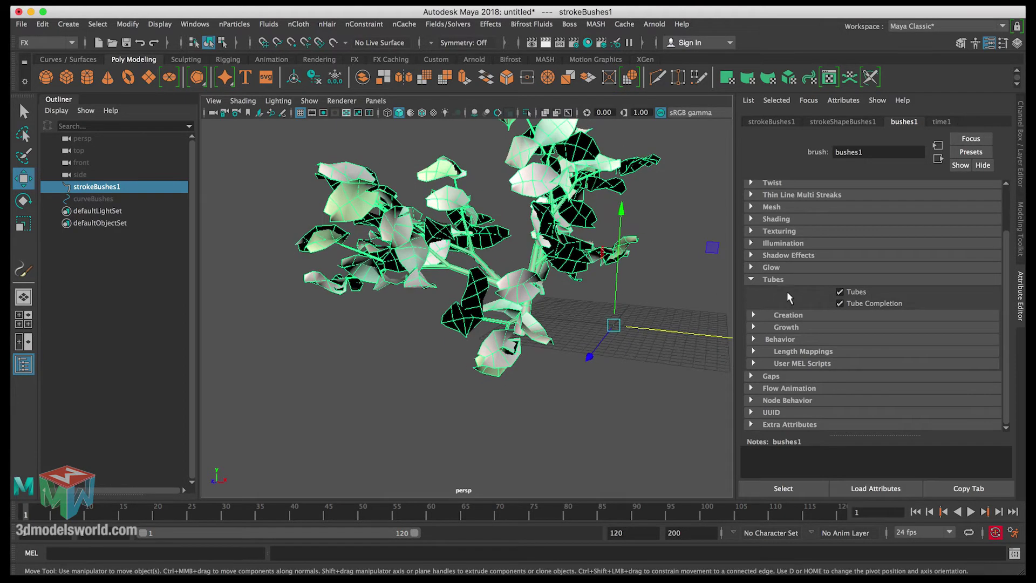
click(781, 317)
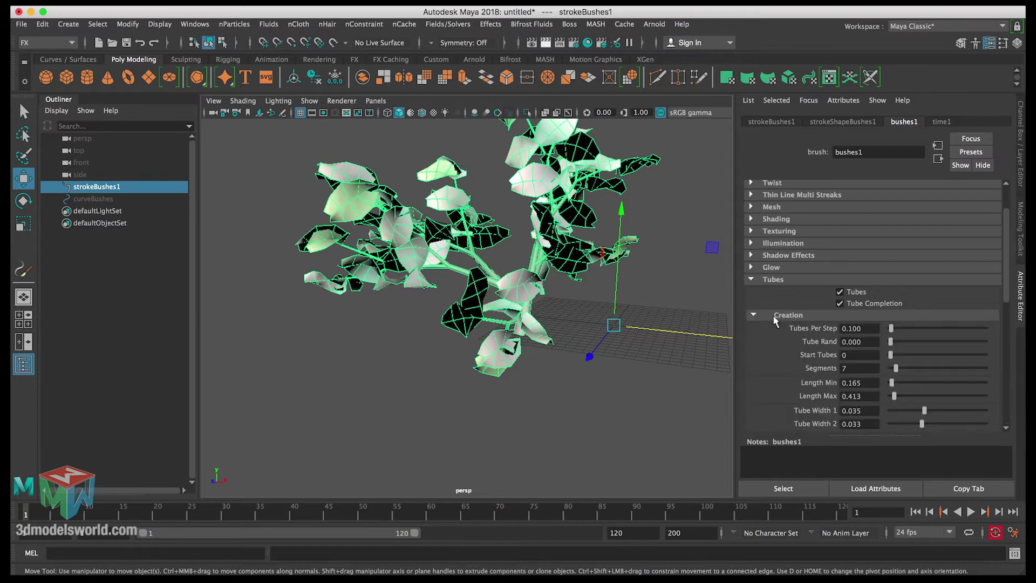
Set Tubes Per Step to 0.064 for a sparser bush, framing the bush in view.
drag(1007, 290, 1005, 312)
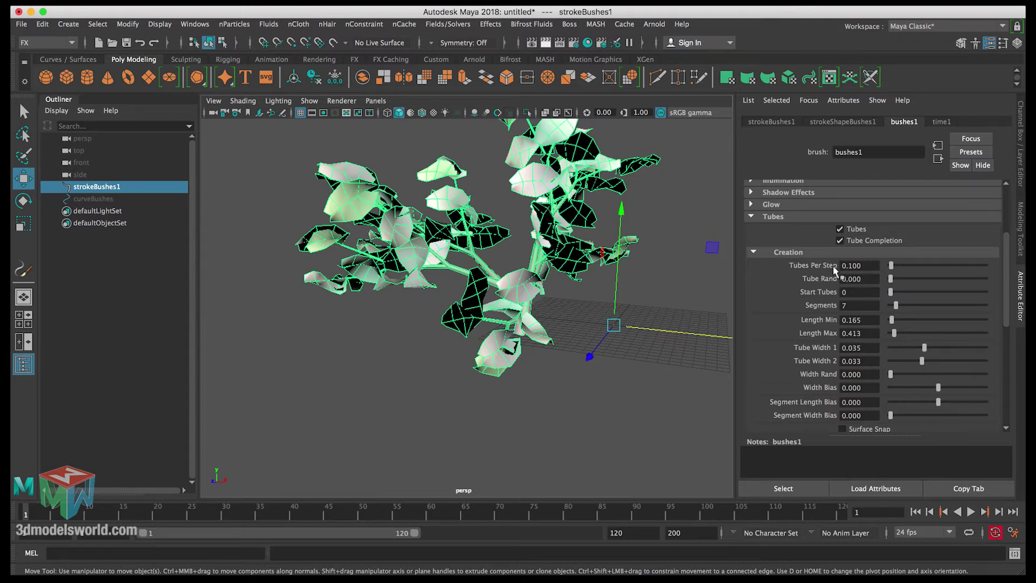
drag(891, 268, 897, 268)
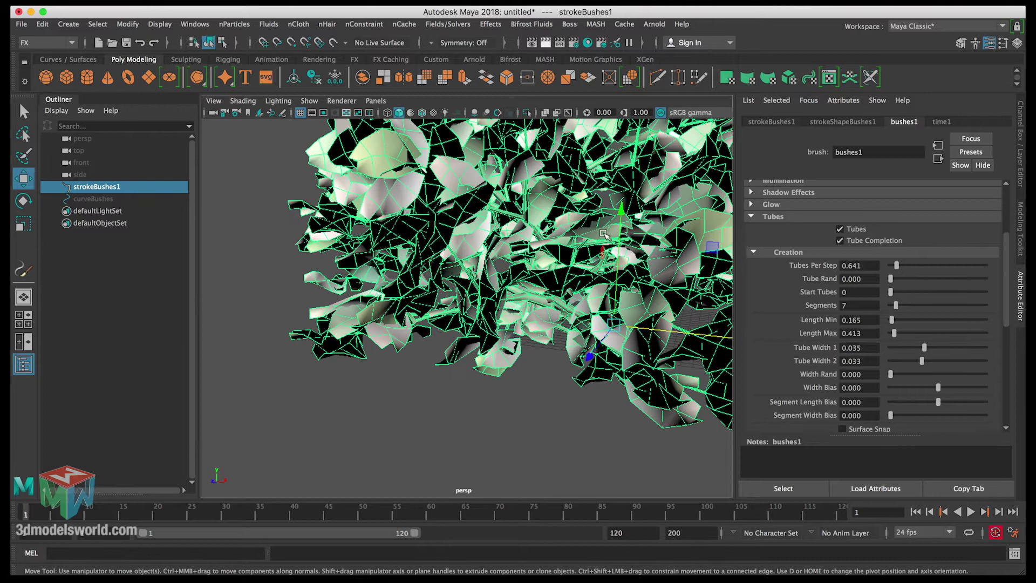
key(f)
alt+drag(507, 297, 545, 272)
double_click(862, 279)
click(865, 266)
double_click(865, 265)
drag(896, 266, 890, 268)
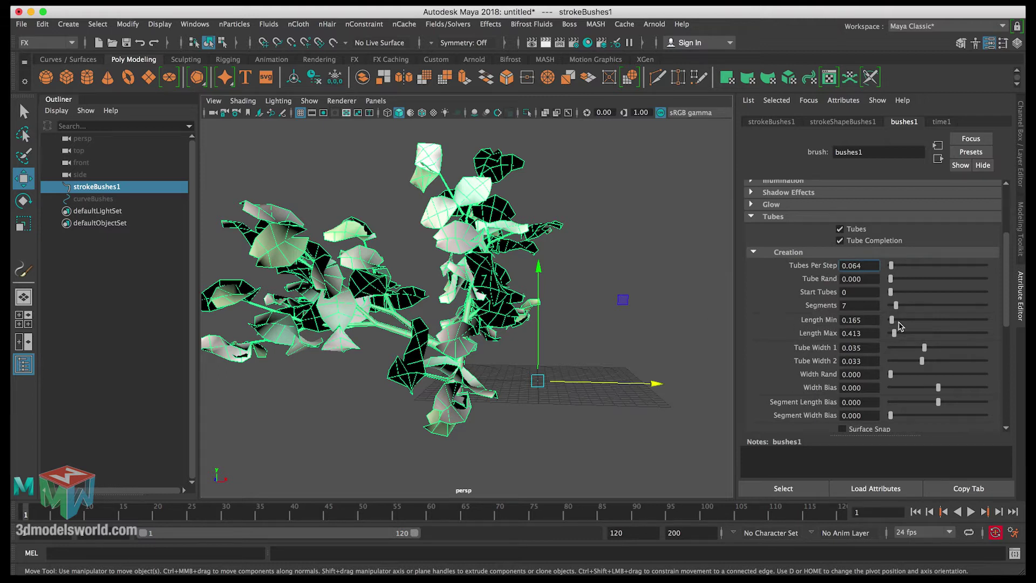
Raise Length Min to 0.449, undoing a further Tubes Per Step reduction.
drag(893, 322, 895, 323)
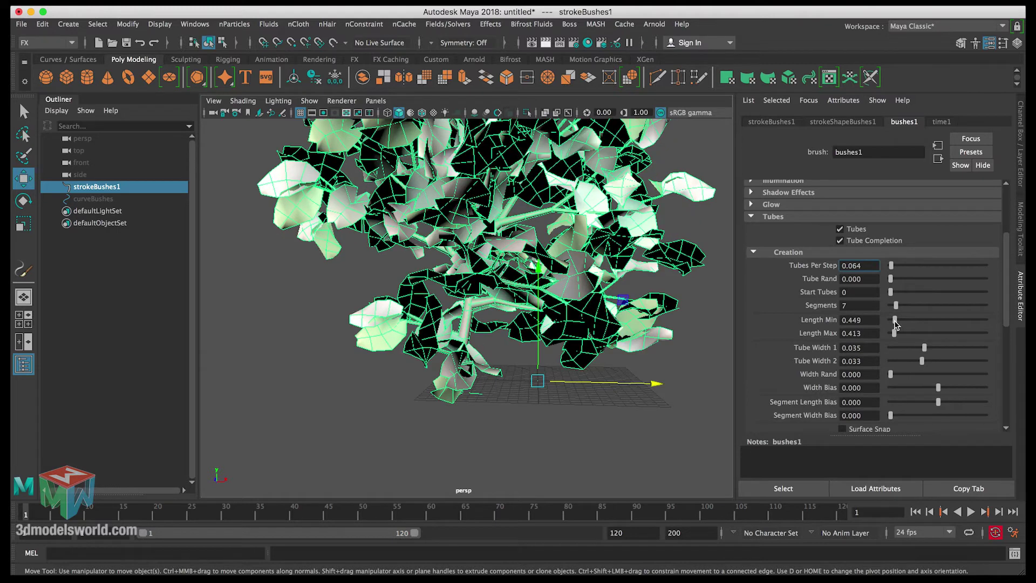
alt+drag(604, 300, 510, 262)
scroll(468, 257, up, 3)
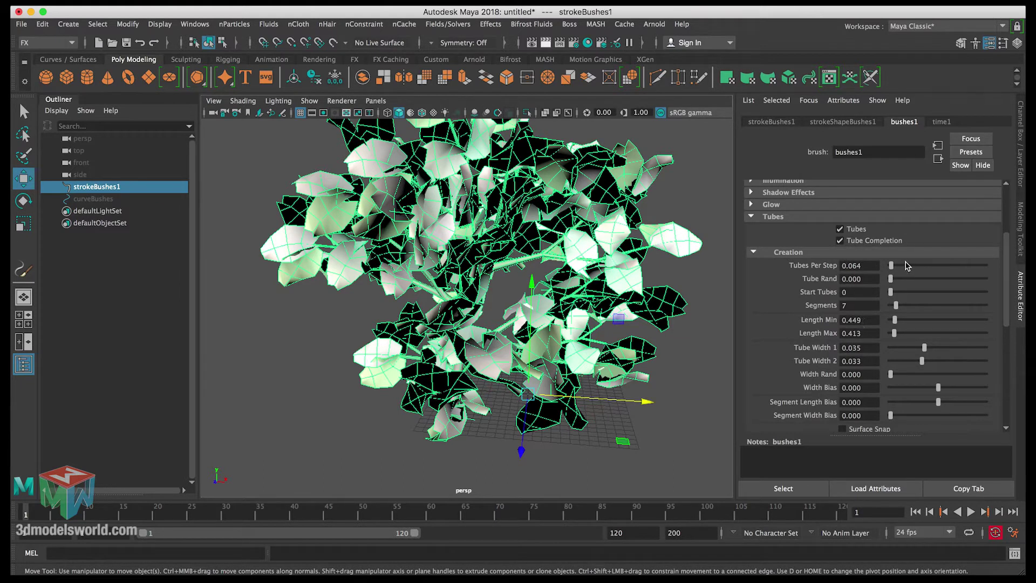
drag(892, 266, 893, 268)
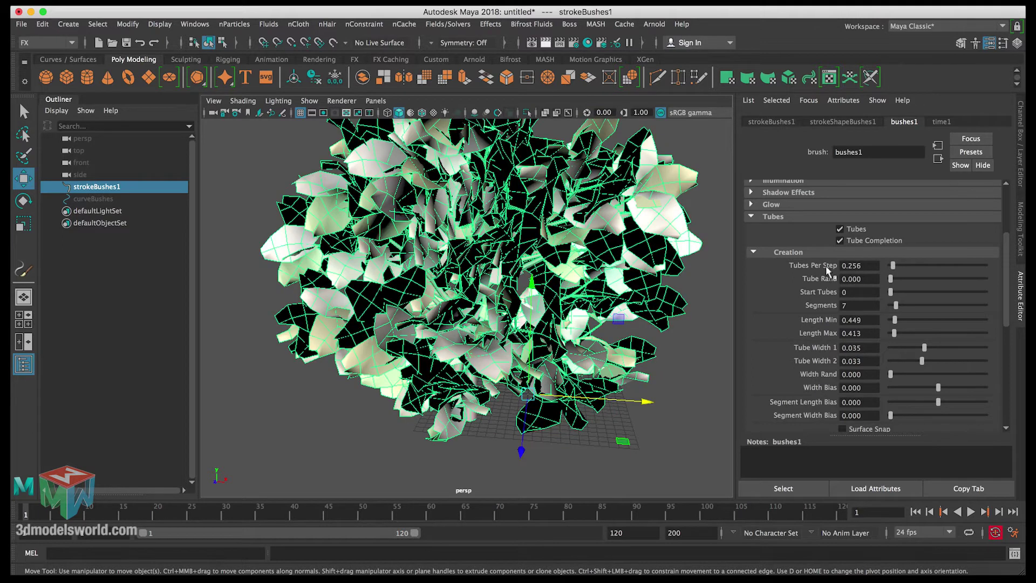
key(super+z)
scroll(662, 300, up, 5)
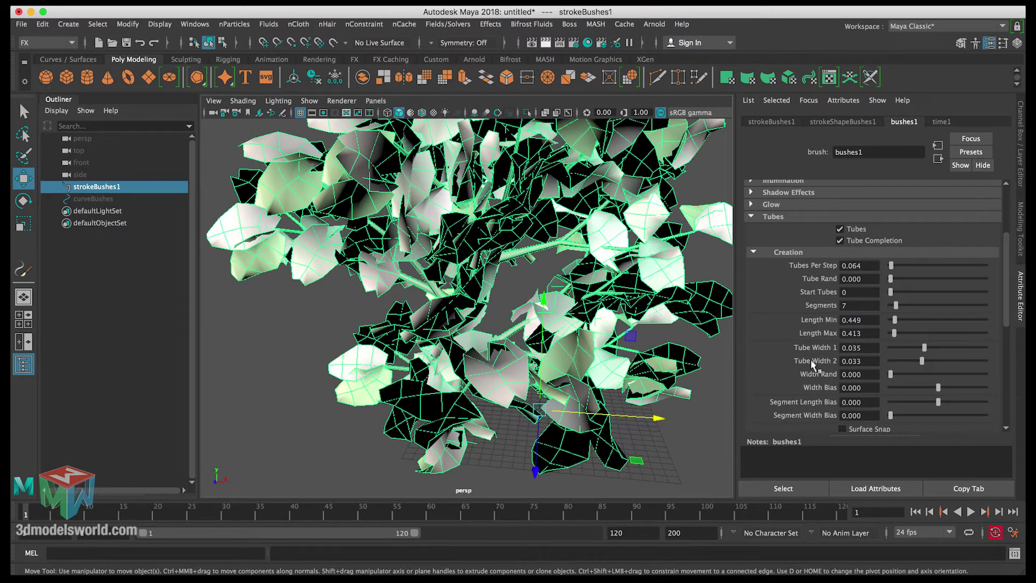
Lower Tube Width 2 to about 0.020, restore Tube Width 1 to 0.036, and orbit to inspect.
drag(923, 365, 909, 366)
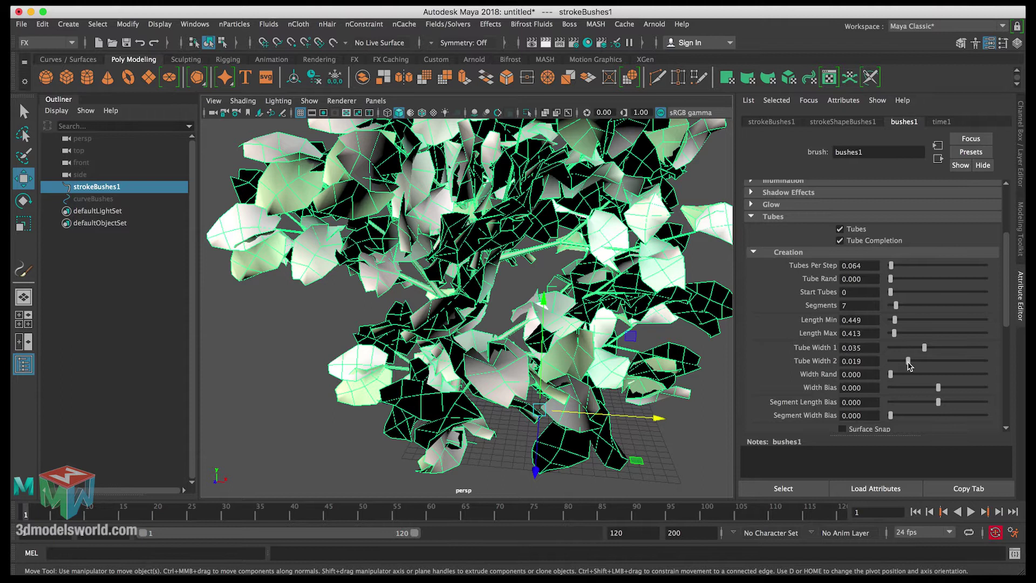
drag(910, 365, 963, 348)
key(ctrl+z)
alt+drag(527, 310, 489, 300)
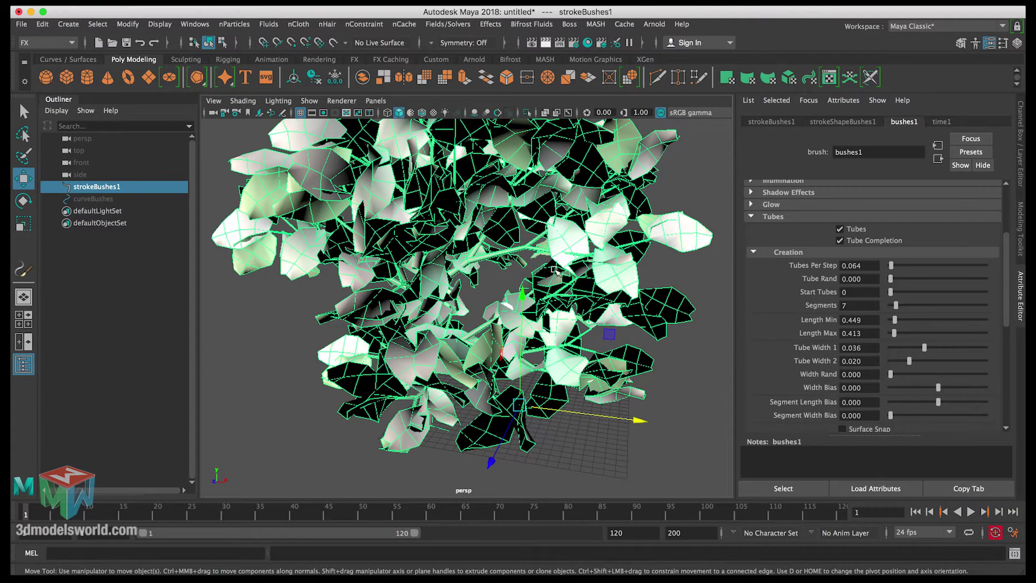
alt+right_drag(491, 285, 472, 261)
alt+drag(475, 262, 495, 290)
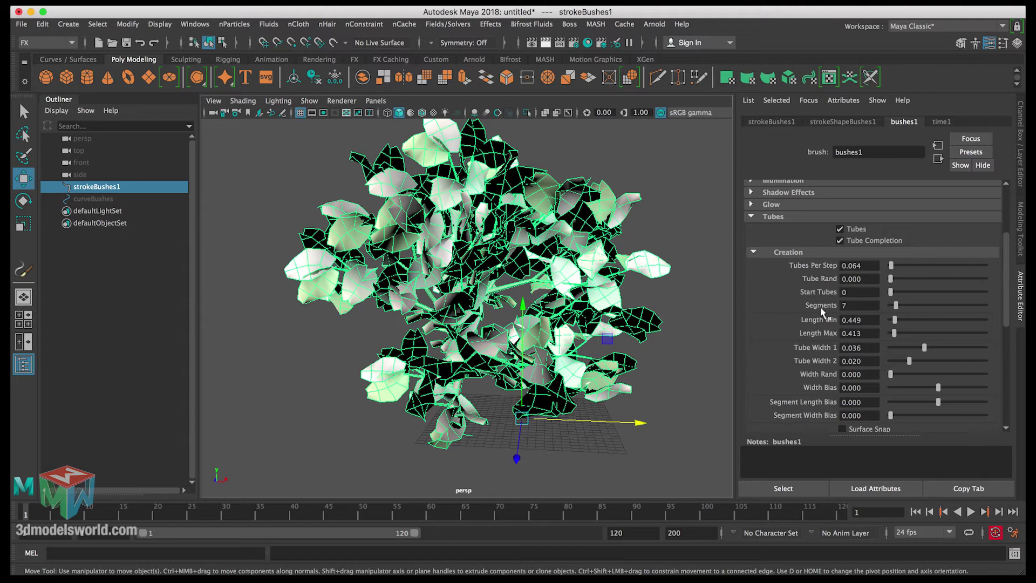
Show the tube Growth settings and toggle Leaves and Twigs to compare the bush.
click(846, 254)
click(787, 328)
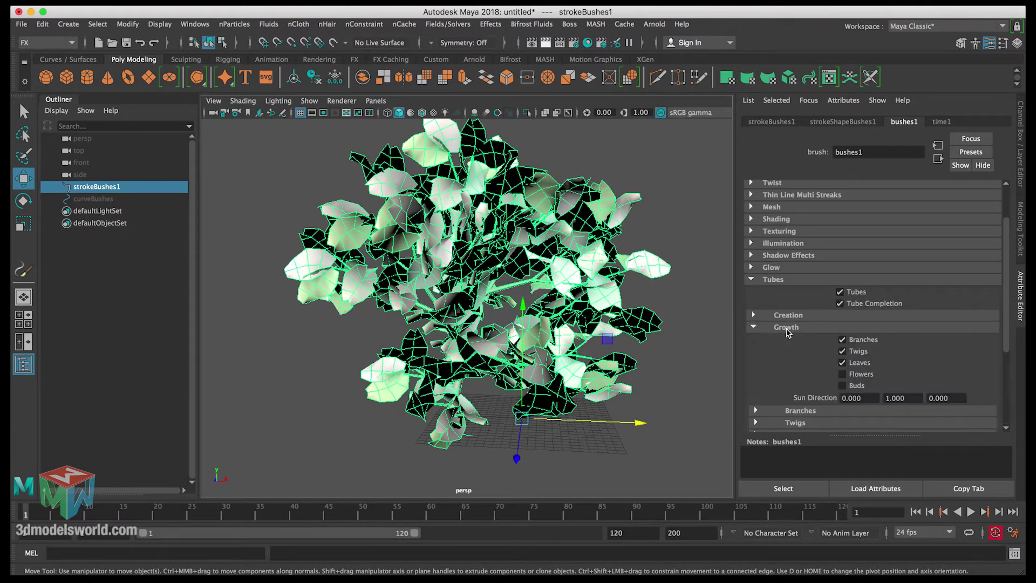
scroll(1004, 323, down, 3)
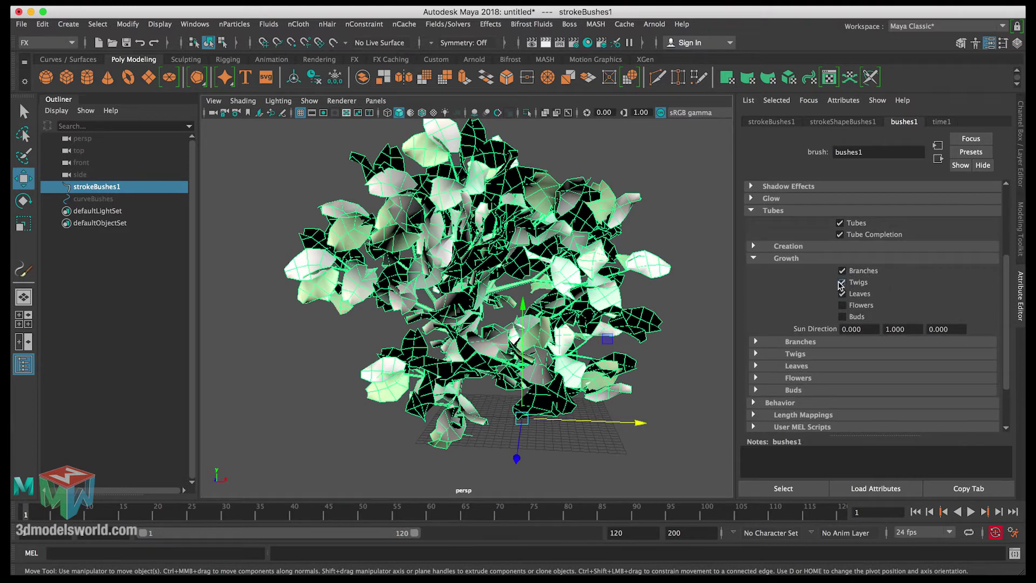
click(842, 294)
click(843, 295)
click(843, 294)
click(843, 283)
click(843, 282)
click(843, 283)
Turn on Twigs and Leaves, and try Flowers before leaving them off.
click(843, 283)
click(843, 283)
click(842, 283)
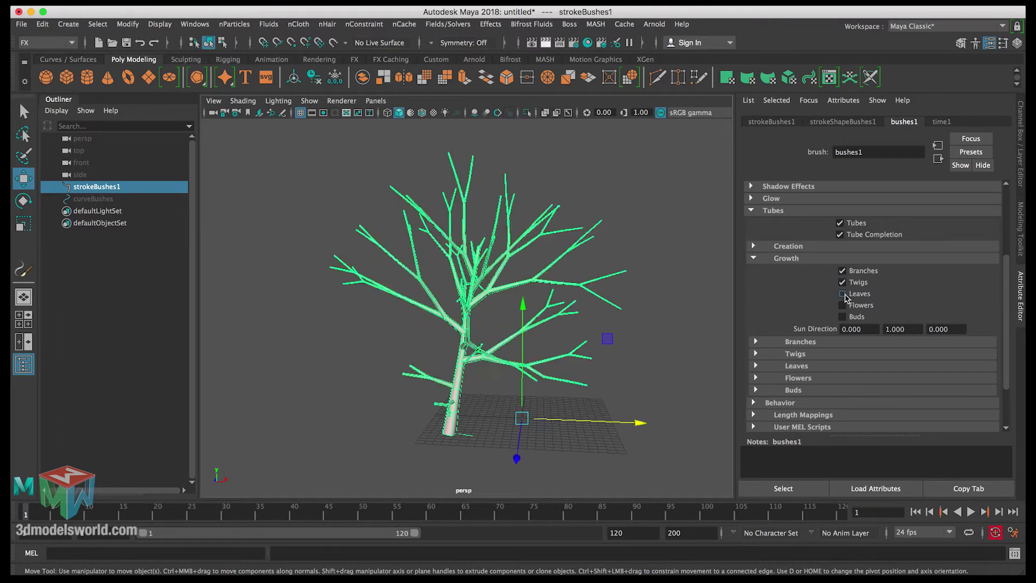
click(843, 295)
click(842, 306)
click(842, 306)
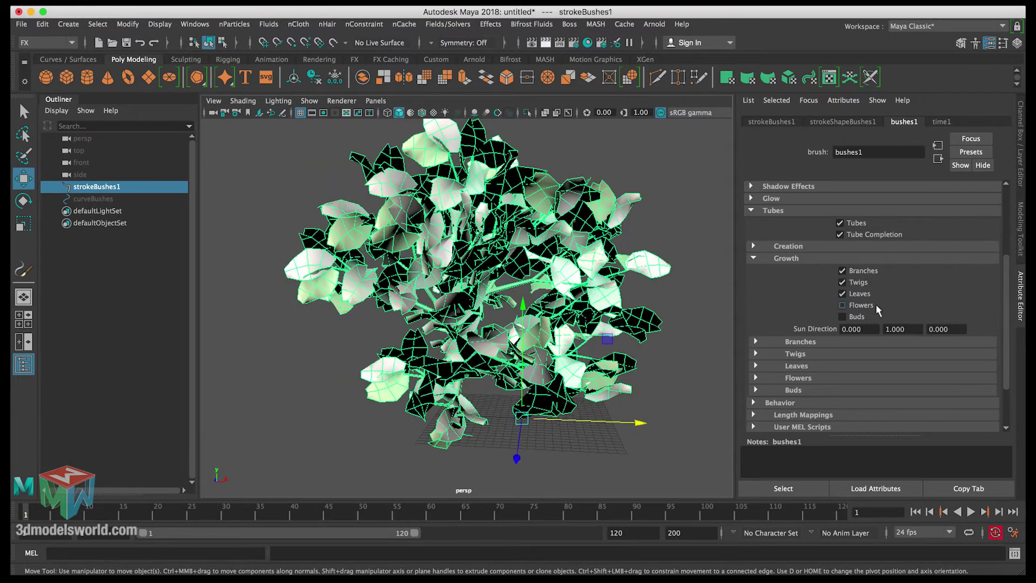
scroll(1005, 313, down, 5)
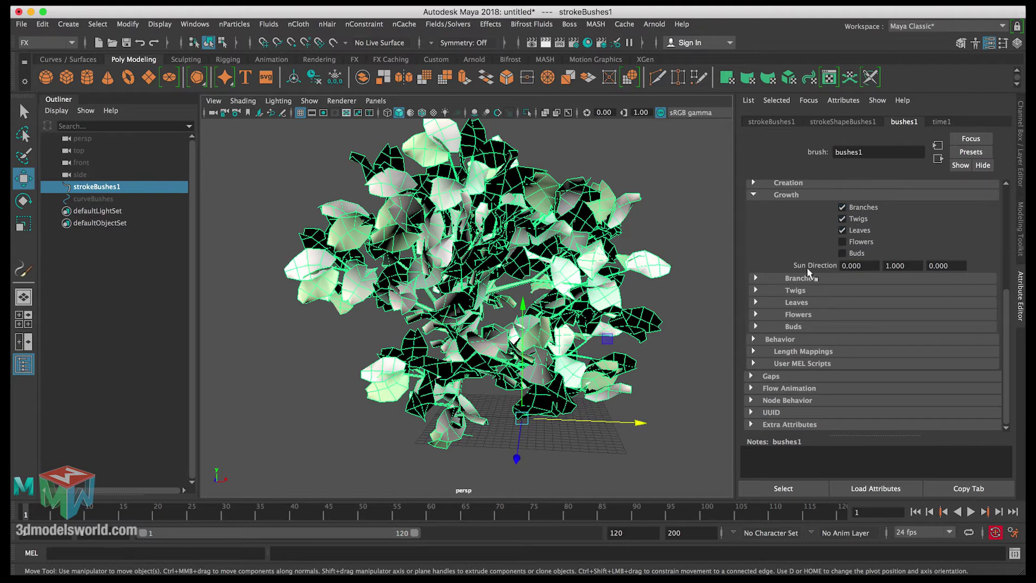
Expand the Branches settings and set Num Branches to 3.
click(787, 280)
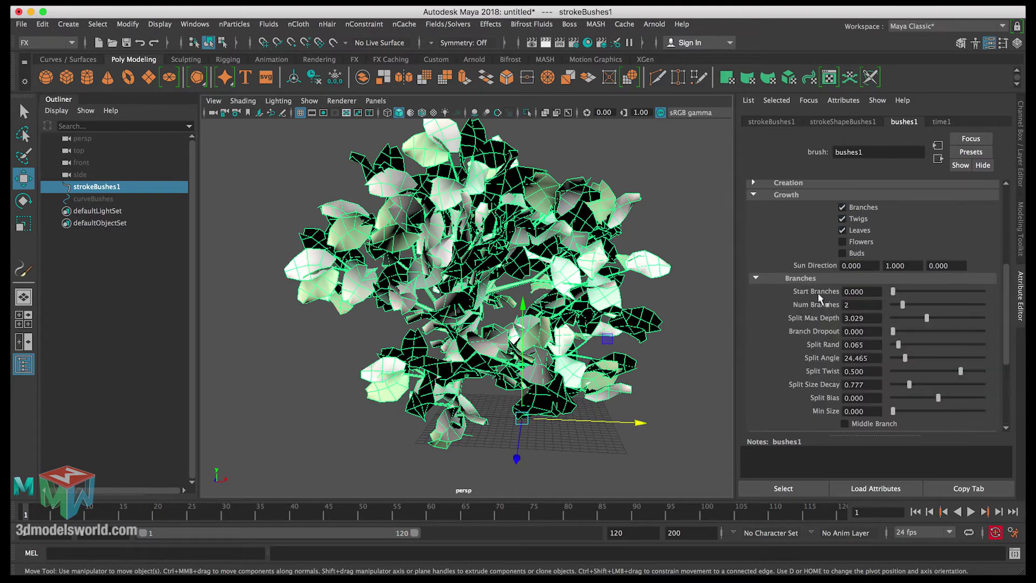
click(855, 305)
key(Return)
alt+drag(594, 281, 587, 268)
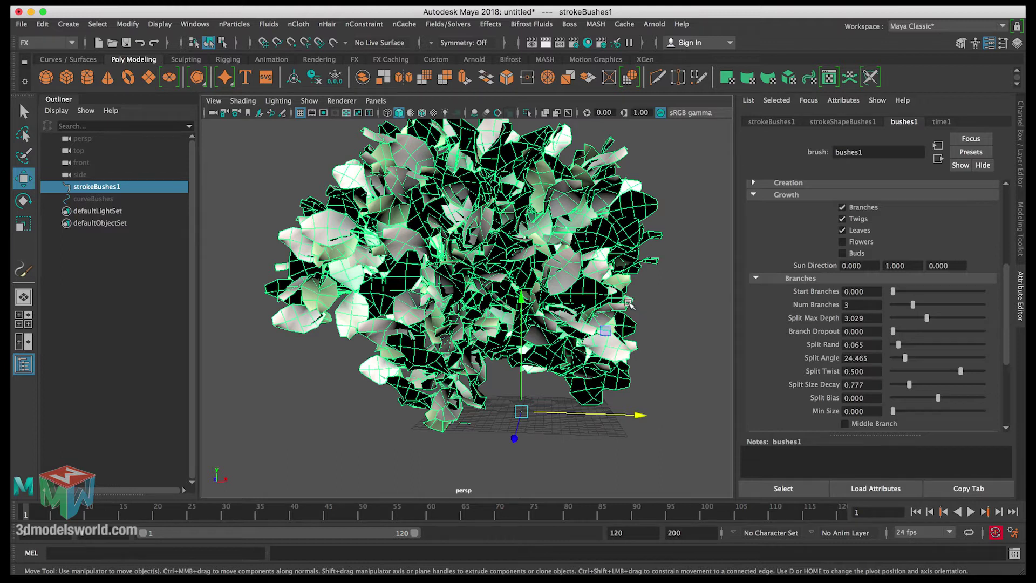
Raise Branch Dropout gradually to about 0.257 while checking the bush from different angles.
double_click(872, 332)
mouse_move(894, 332)
mouse_down()
mouse_move(920, 337)
mouse_move(891, 334)
mouse_up()
alt+drag(646, 291, 645, 334)
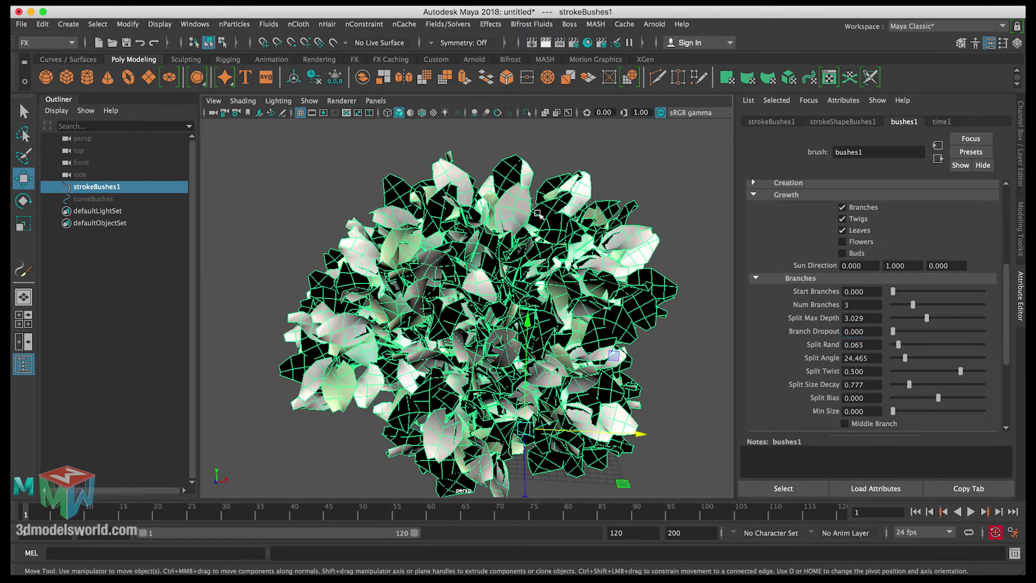
alt+drag(553, 343, 551, 318)
drag(893, 331, 911, 334)
alt+drag(405, 227, 472, 256)
drag(910, 332, 918, 335)
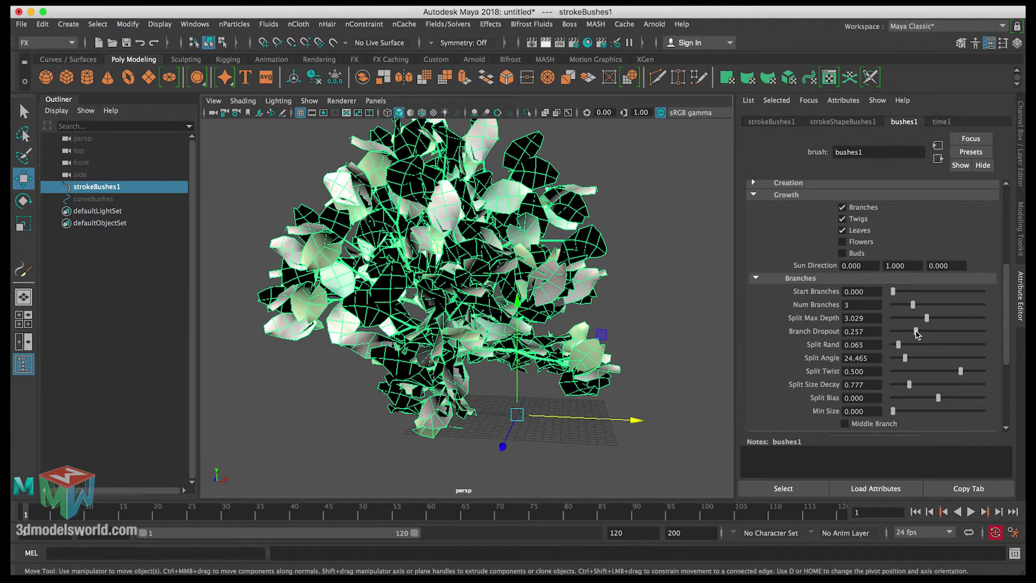
alt+drag(531, 259, 544, 291)
Reselect the bush, try a higher Split Max Depth, then undo it back to 3.029.
click(545, 271)
alt+right_drag(543, 272, 499, 239)
mouse_move(499, 239)
alt+mouse_down()
mouse_move(550, 218)
mouse_move(273, 202)
mouse_move(472, 208)
mouse_move(493, 232)
alt+mouse_up()
click(496, 235)
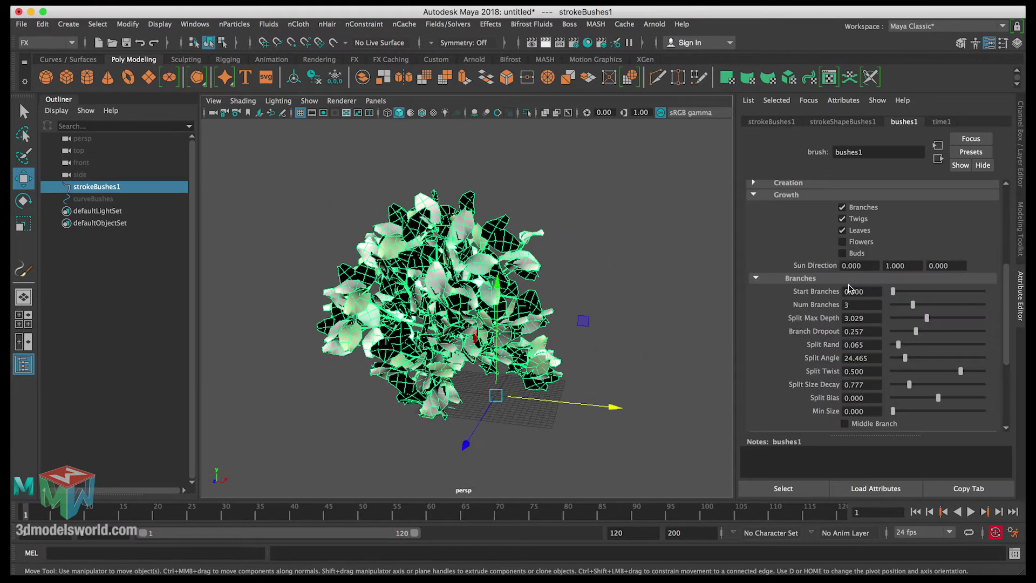
drag(926, 318, 956, 320)
key(super+z)
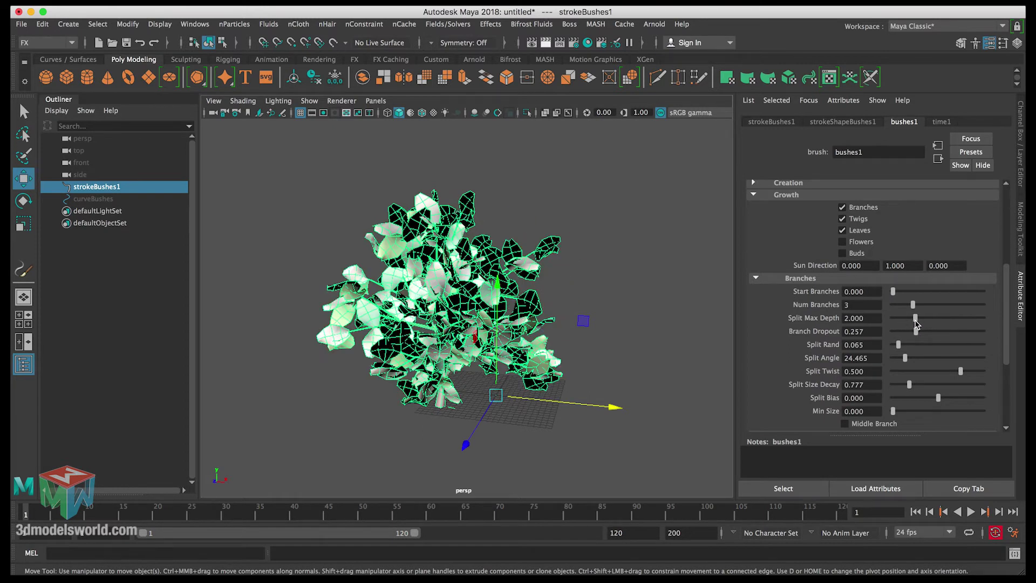
scroll(851, 299, down, 3)
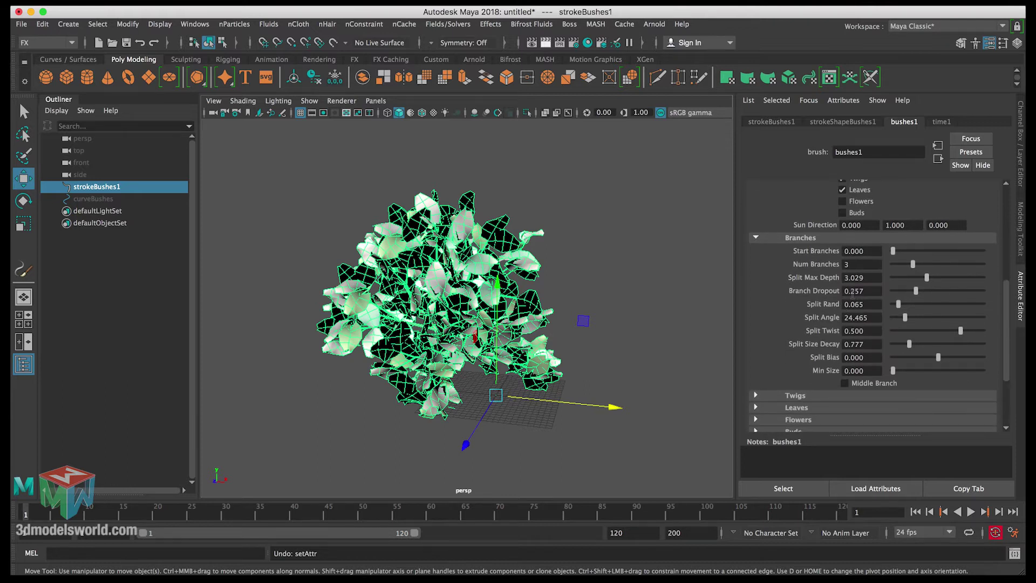
scroll(613, 302, up, 3)
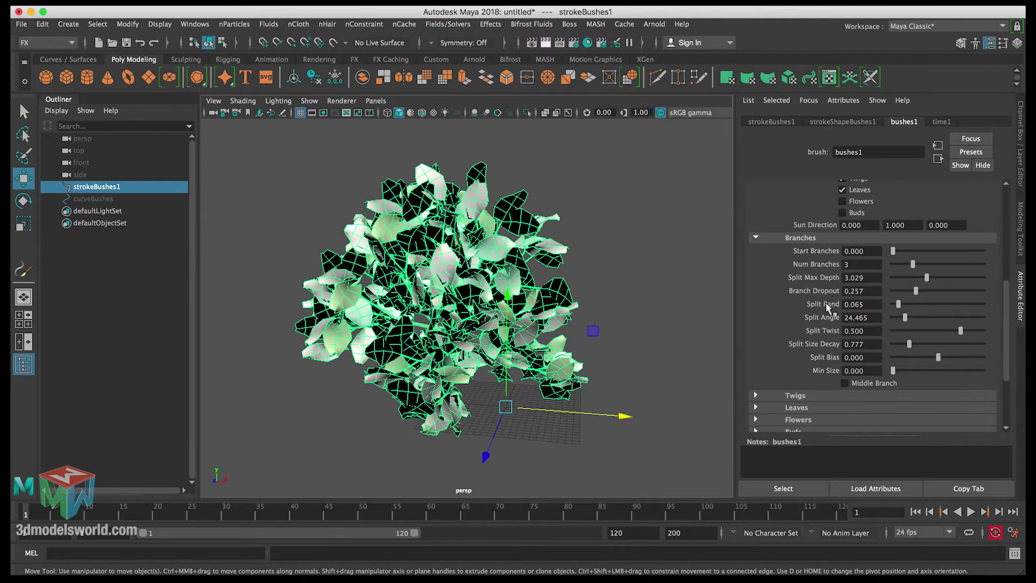
Collapse Branches, expand Twigs and raise Twig Length from 0.413 to 0.811, comparing via undo.
click(786, 238)
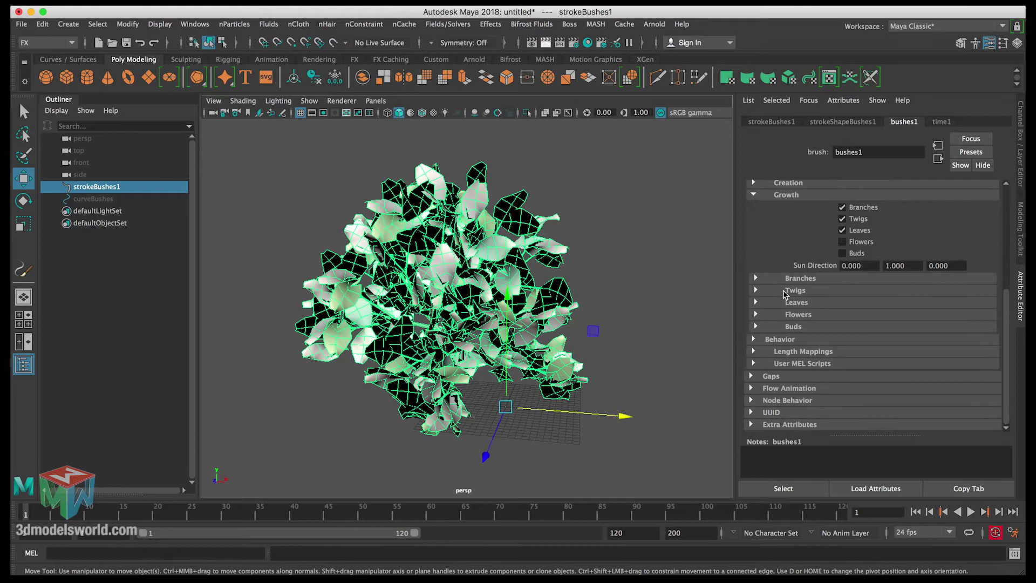
click(784, 292)
scroll(1005, 311, down, 2)
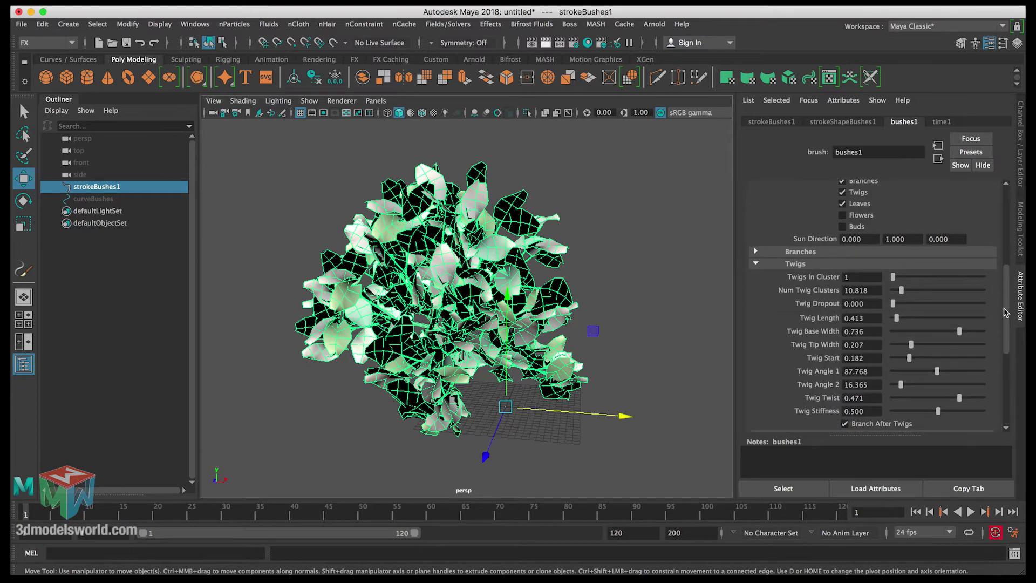
scroll(1006, 312, down, 1)
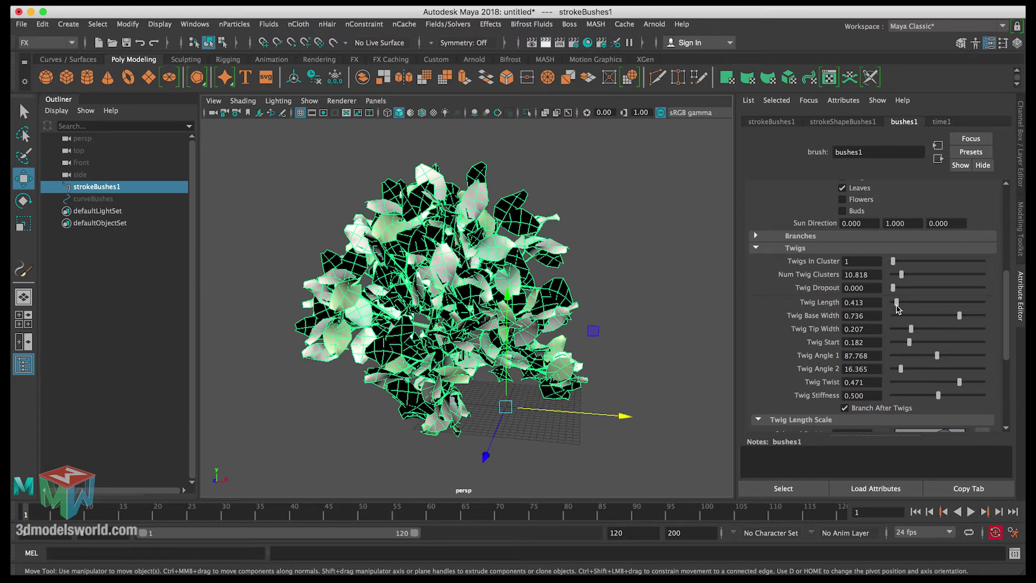
drag(897, 308, 900, 308)
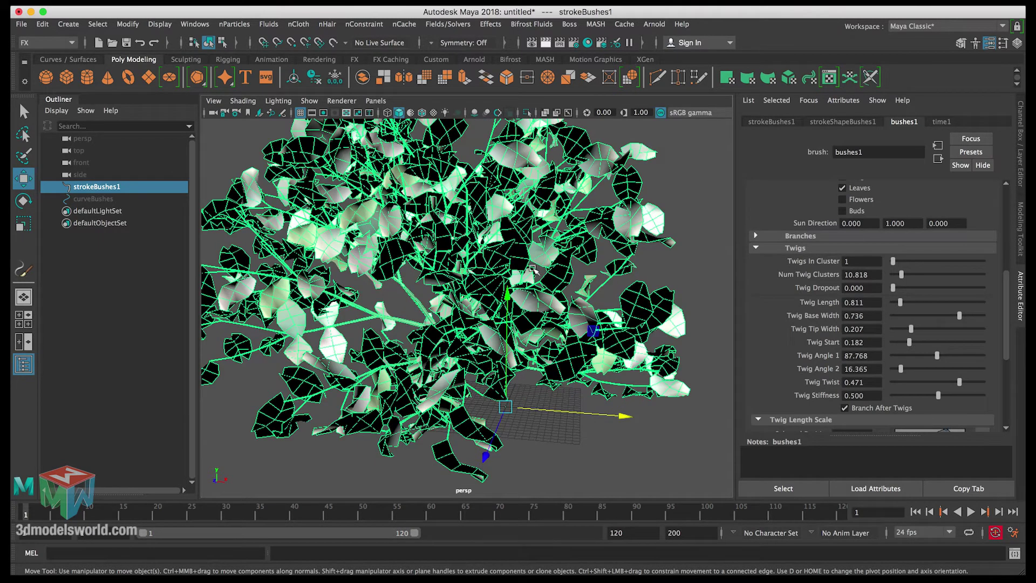
alt+drag(603, 300, 415, 254)
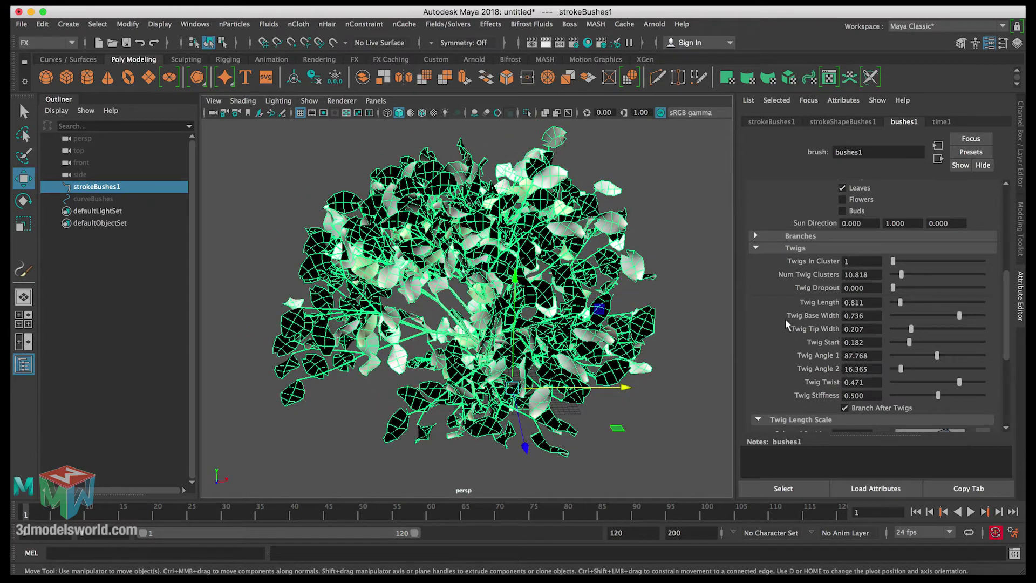
key(ctrl+z)
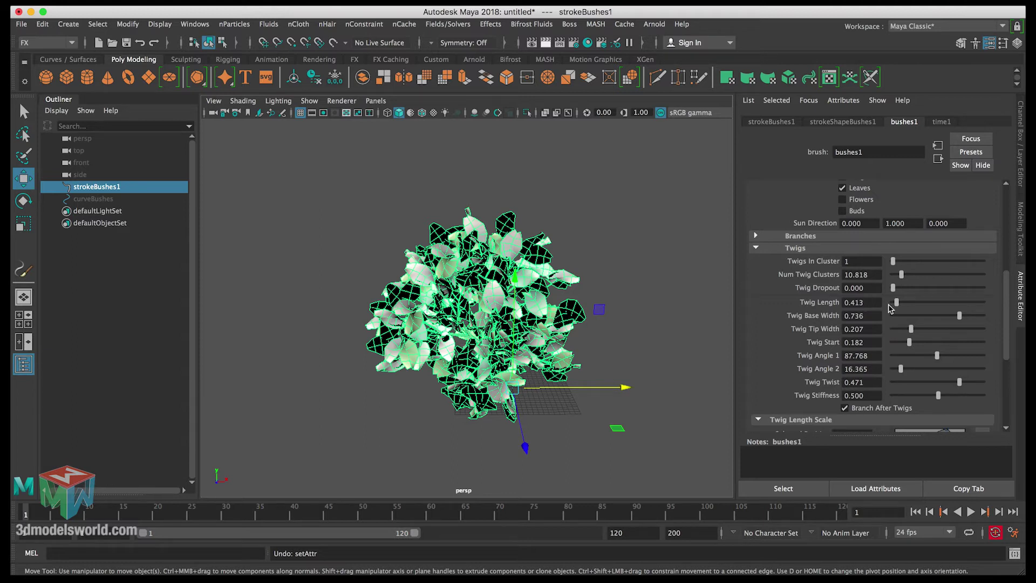
drag(896, 308, 902, 308)
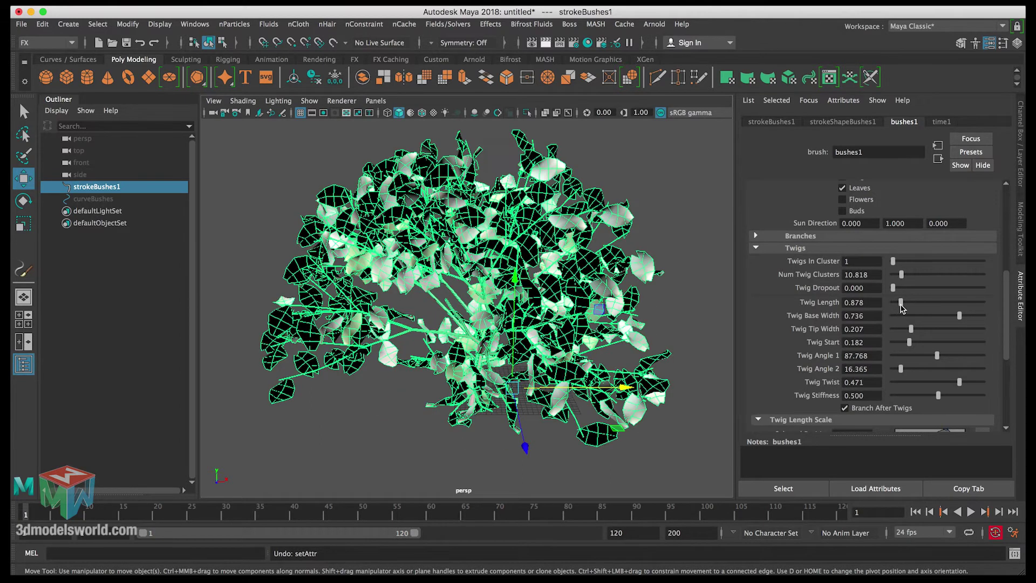
alt+drag(526, 307, 385, 300)
Reselect the bush stroke and expand its Leaves settings.
click(508, 306)
alt+drag(508, 306, 522, 310)
click(520, 310)
click(781, 254)
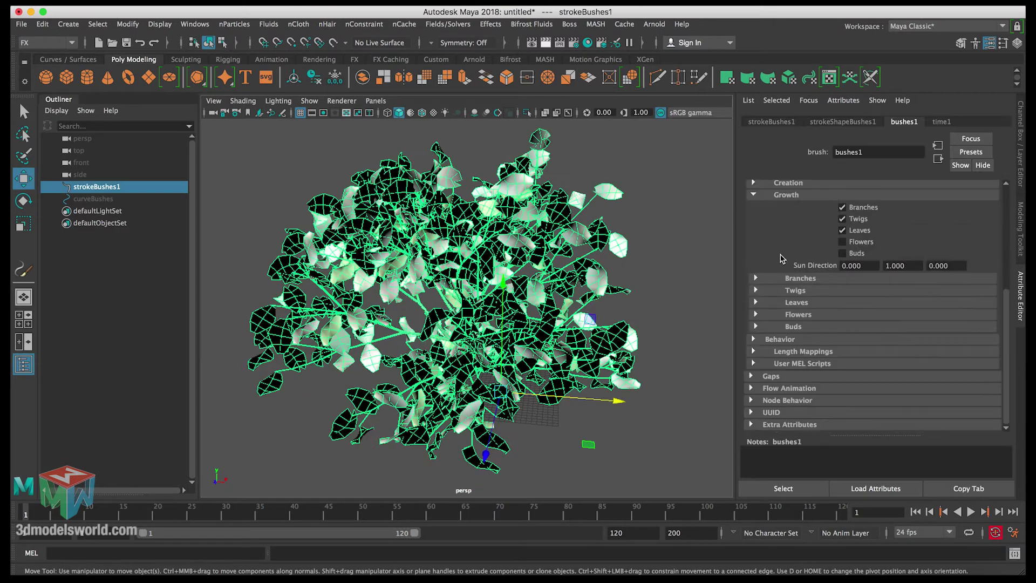
click(785, 304)
scroll(985, 293, down, 2)
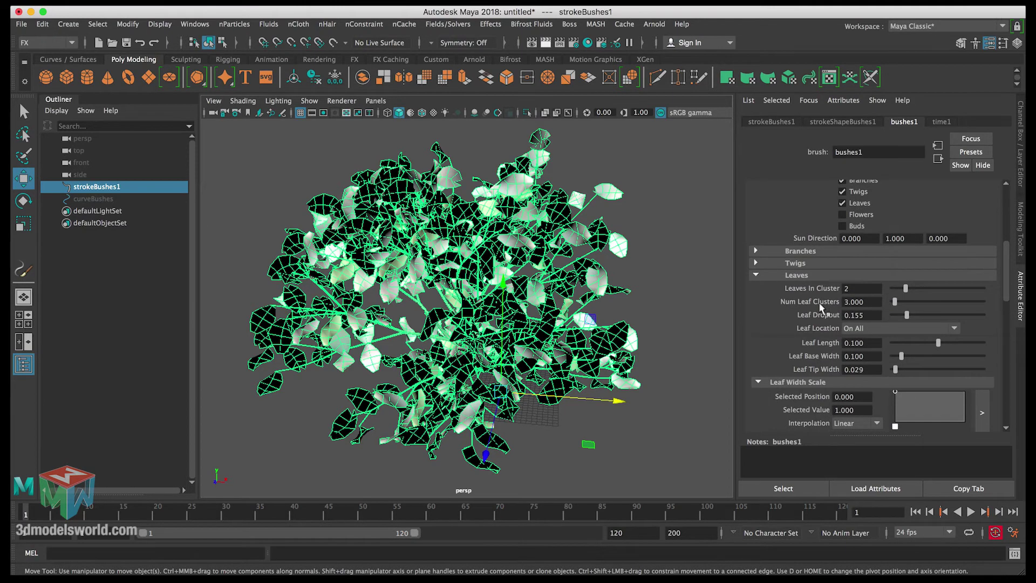
alt+right_drag(566, 294, 585, 302)
alt+drag(586, 302, 607, 312)
Set Num Leaf Clusters to 4 for denser foliage.
mouse_move(895, 302)
mouse_down()
mouse_move(916, 306)
mouse_move(896, 306)
mouse_up()
double_click(869, 302)
text(3)
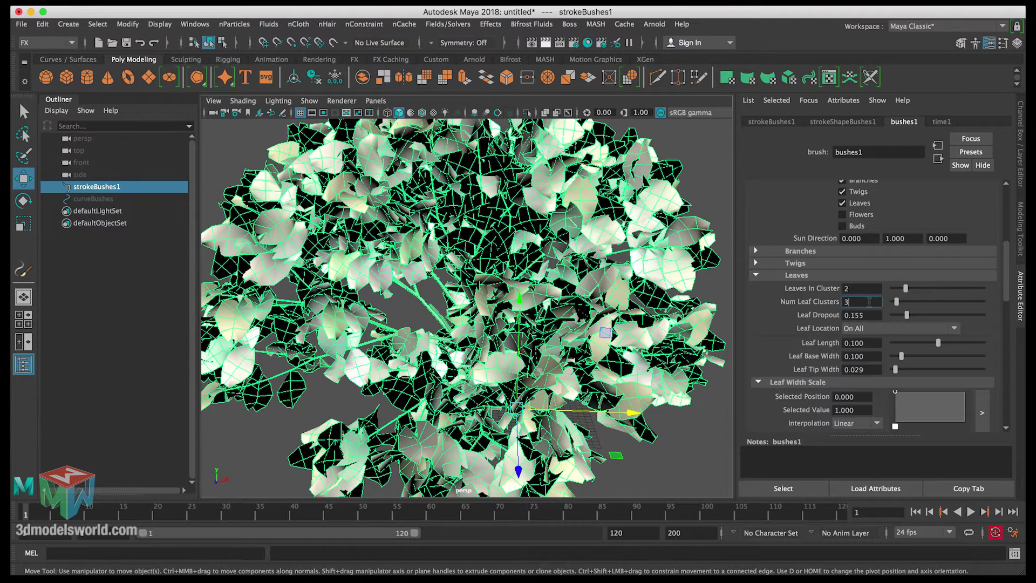
key(Return)
double_click(869, 302)
text(4)
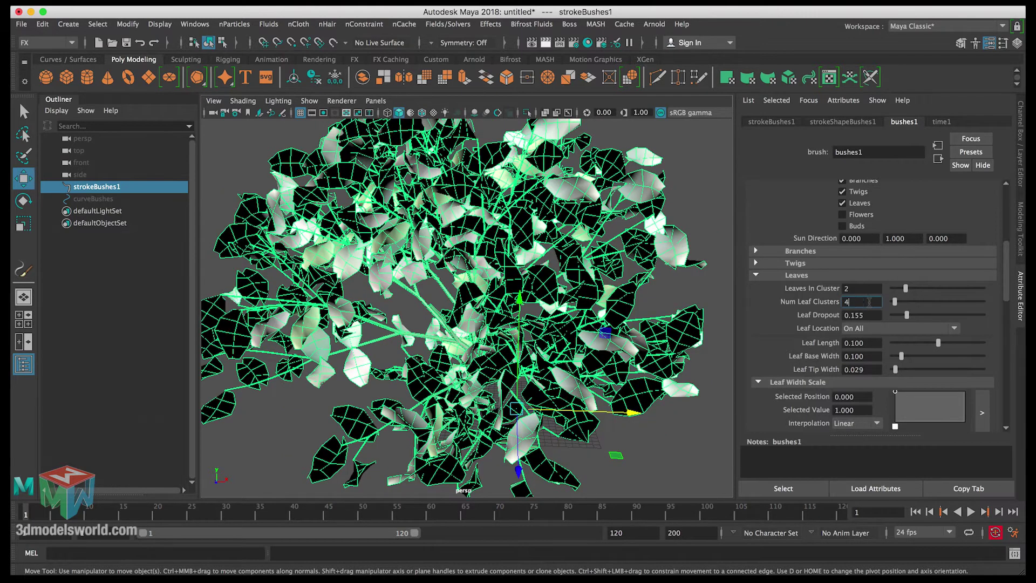
key(Return)
Test and undo Leaves In Cluster and Leaf Dropout changes, then collapse Leaves.
scroll(645, 264, down, 5)
alt+drag(645, 264, 598, 252)
click(638, 282)
click(598, 252)
key(f)
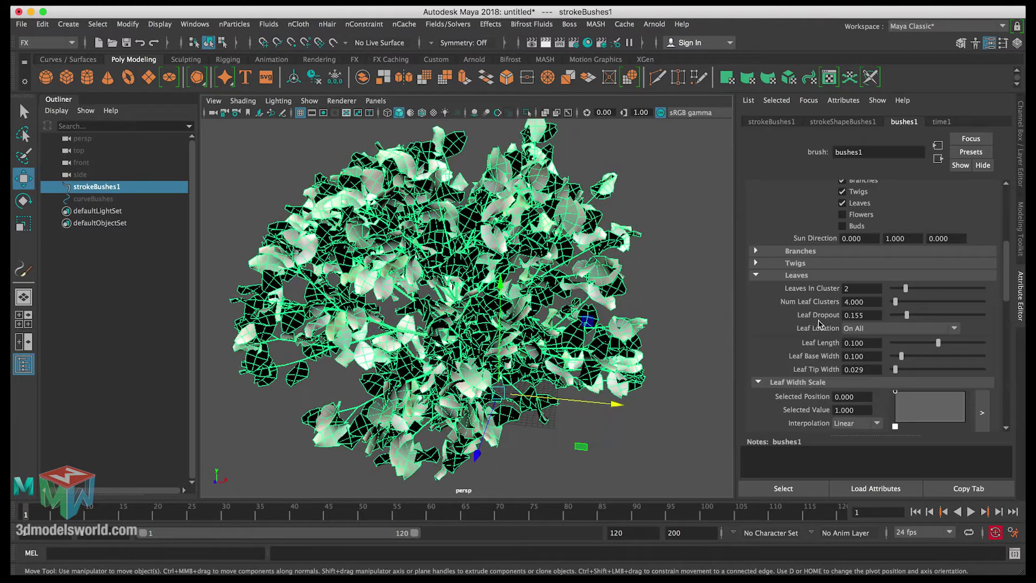
mouse_move(905, 288)
mouse_down()
mouse_move(929, 291)
mouse_move(904, 292)
mouse_up()
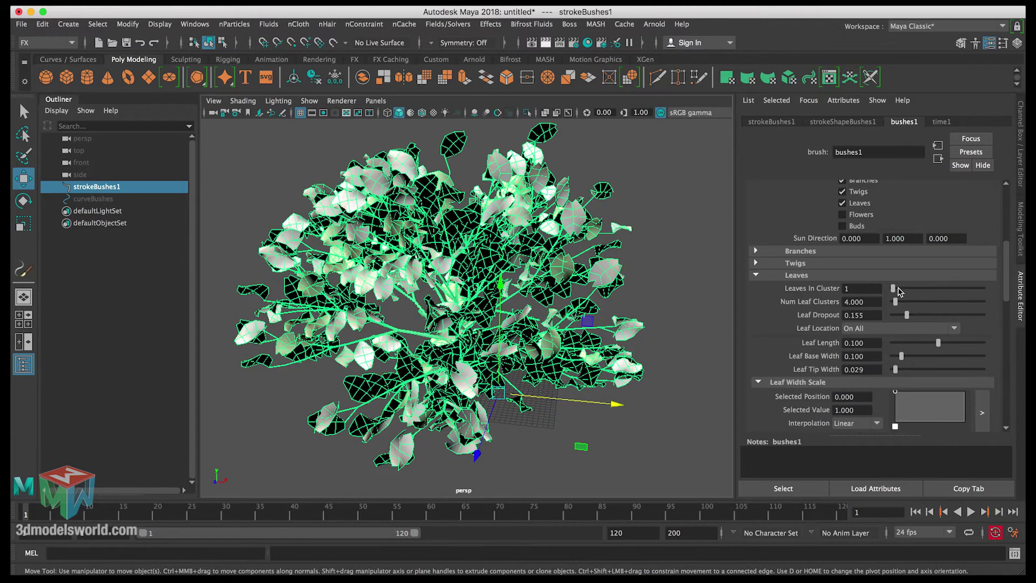
key(ctrl+z)
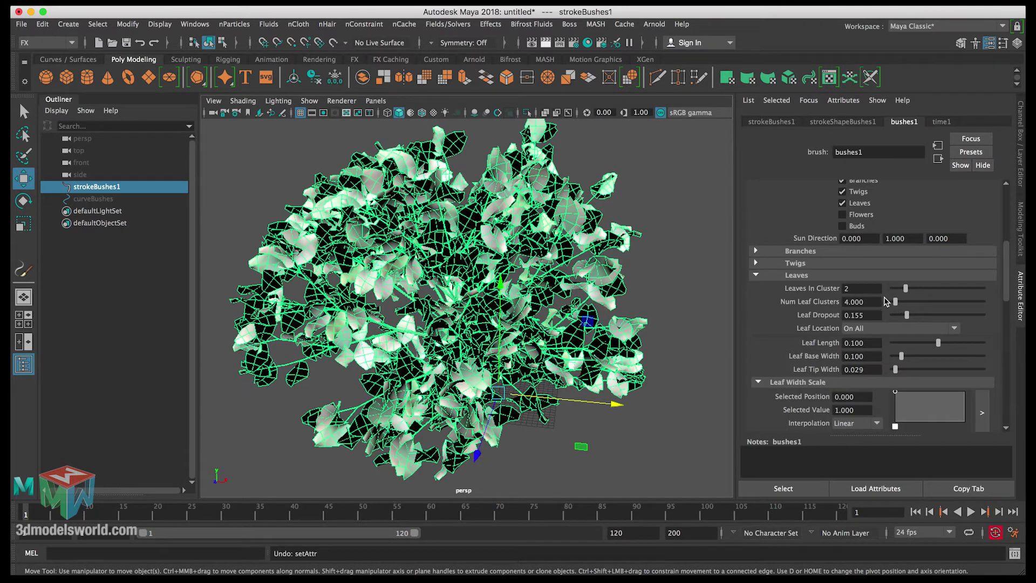
drag(906, 318, 953, 321)
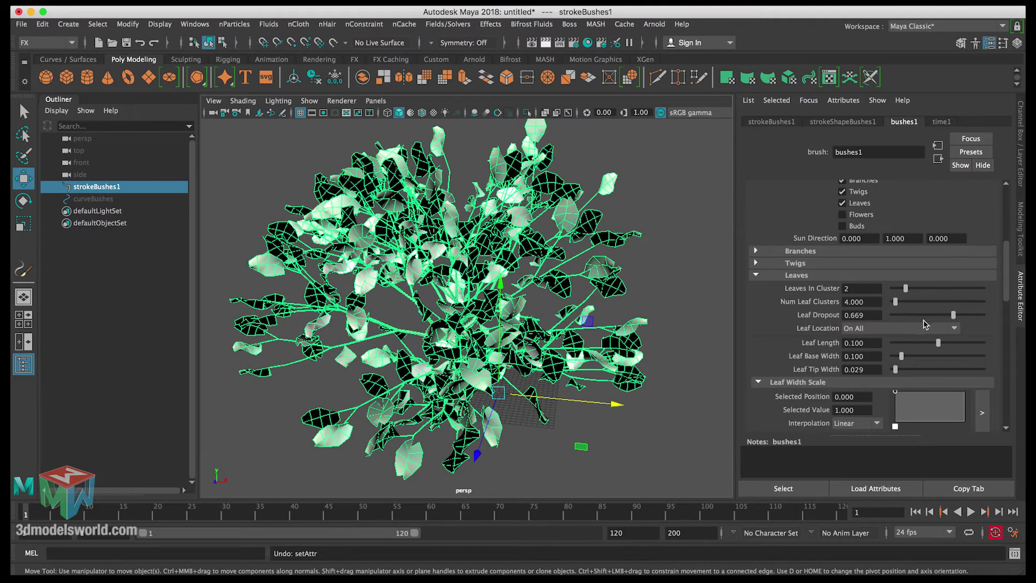
key(ctrl+z)
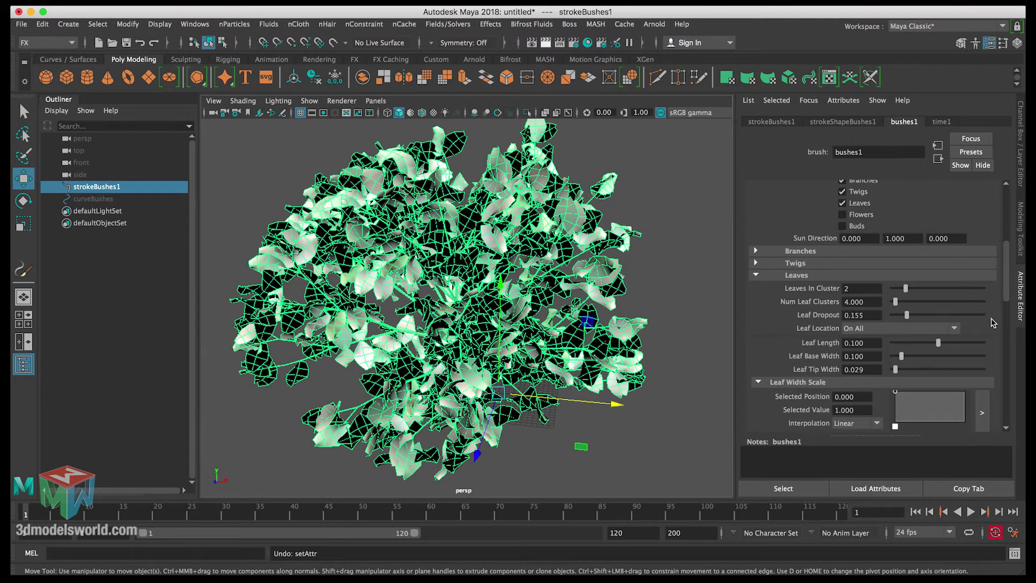
click(832, 278)
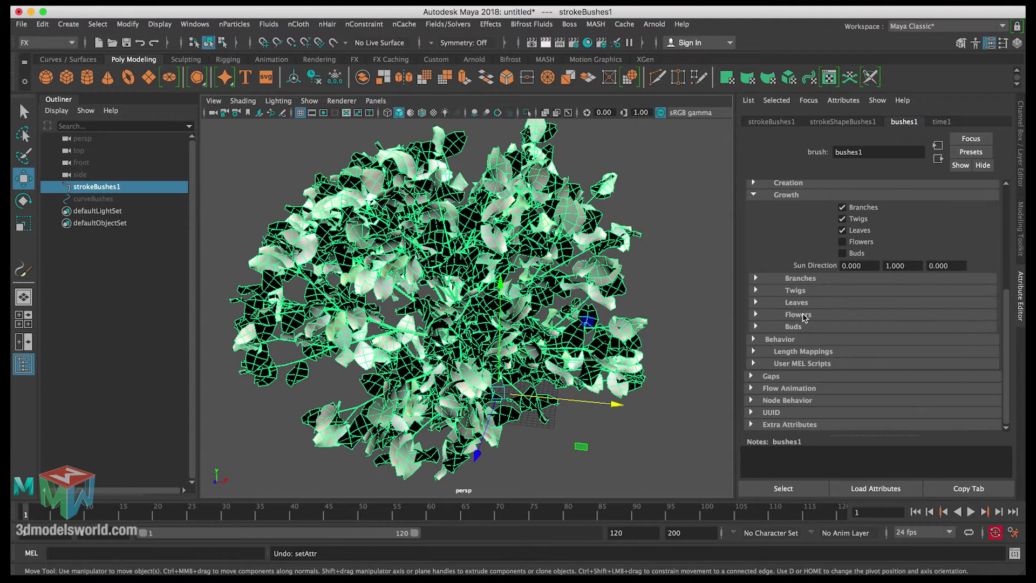
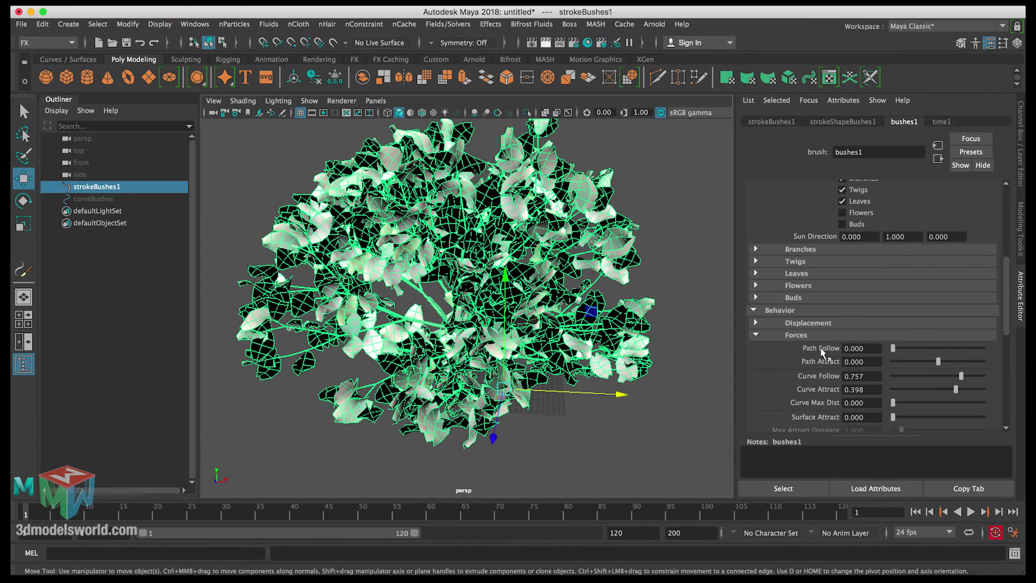
Set the bush's Path Follow to 0.074 and nudge Path Attract upward.
scroll(1006, 339, down, 3)
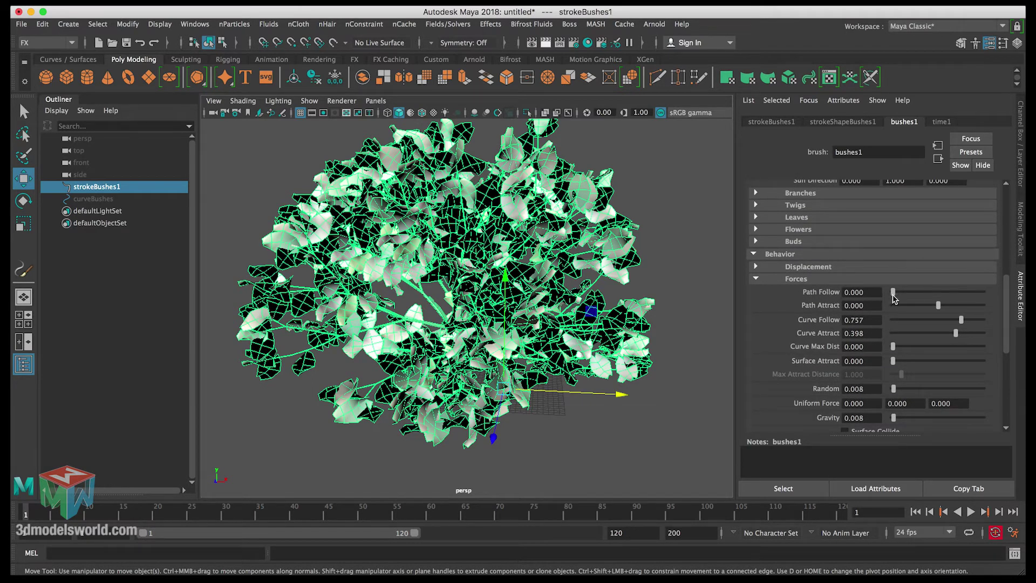
drag(893, 297, 901, 297)
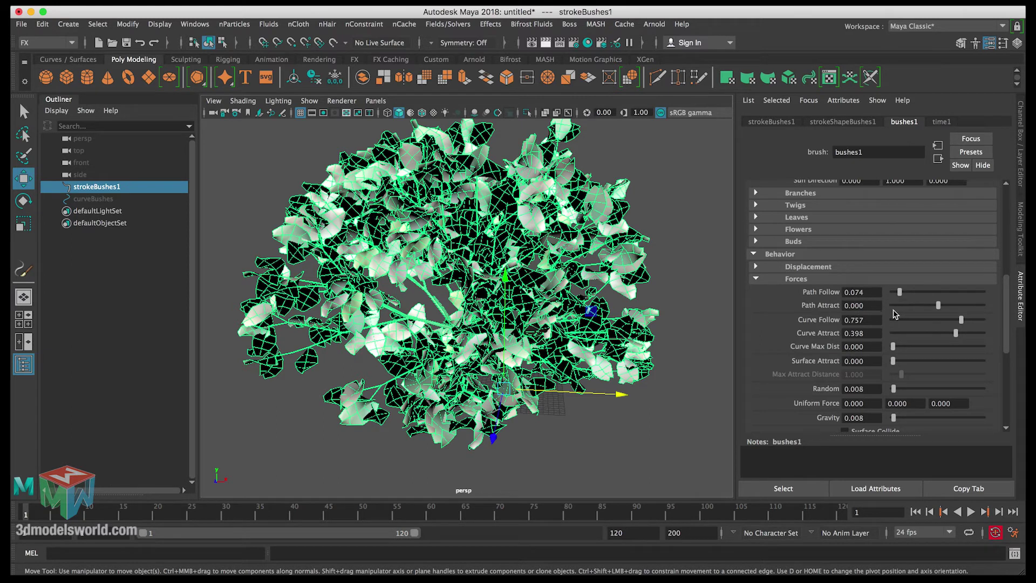
drag(938, 309, 951, 309)
click(718, 246)
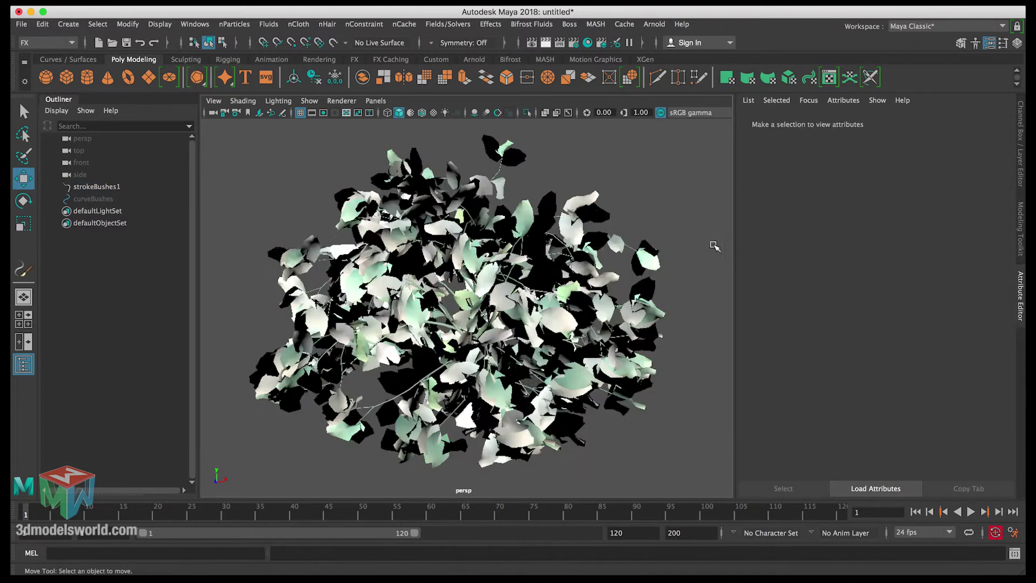
alt+drag(712, 242, 580, 228)
click(583, 227)
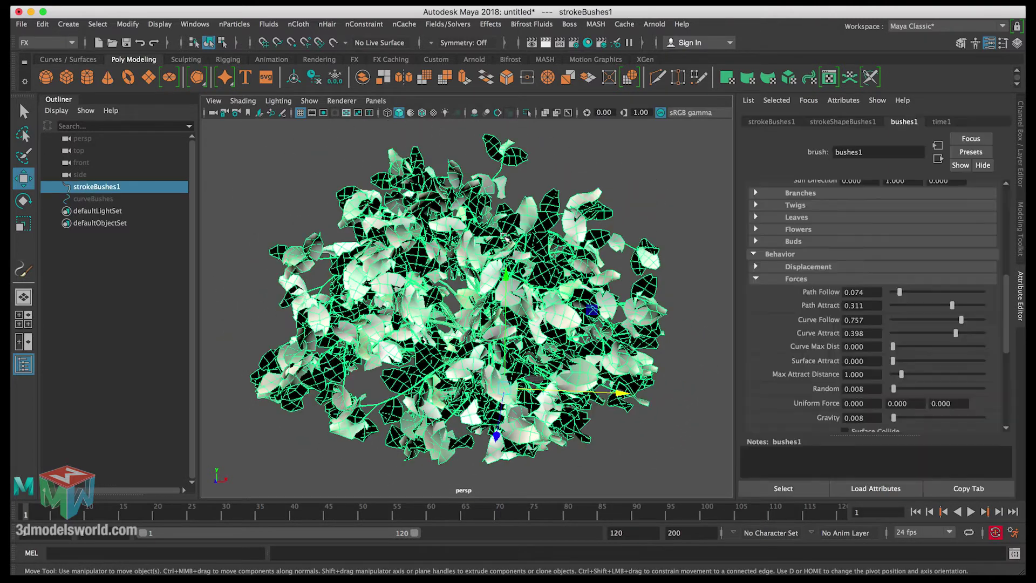
Try a Path Attract of 0.5 and inspect the bush's shape.
double_click(871, 306)
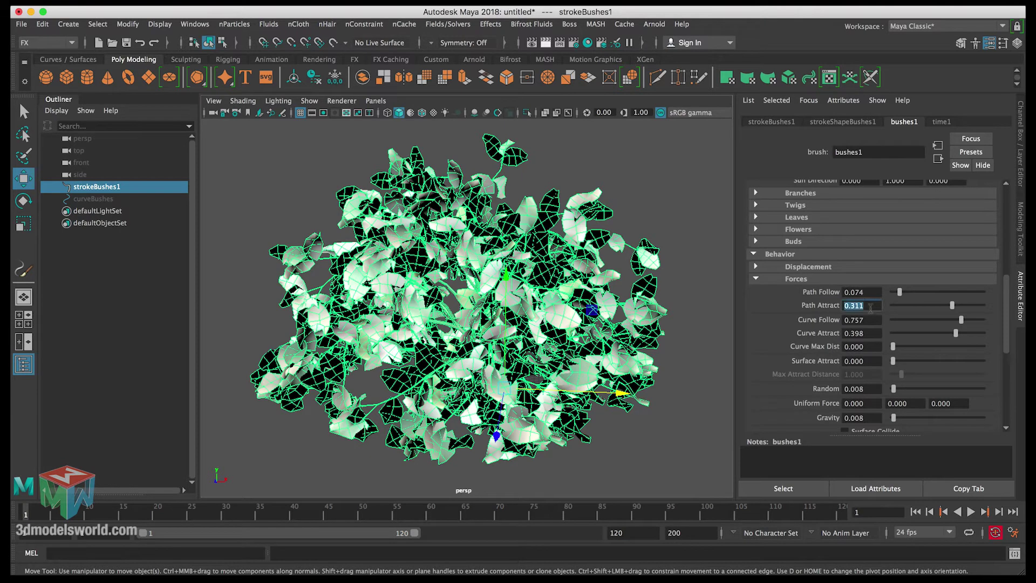
text(0.5)
key(Return)
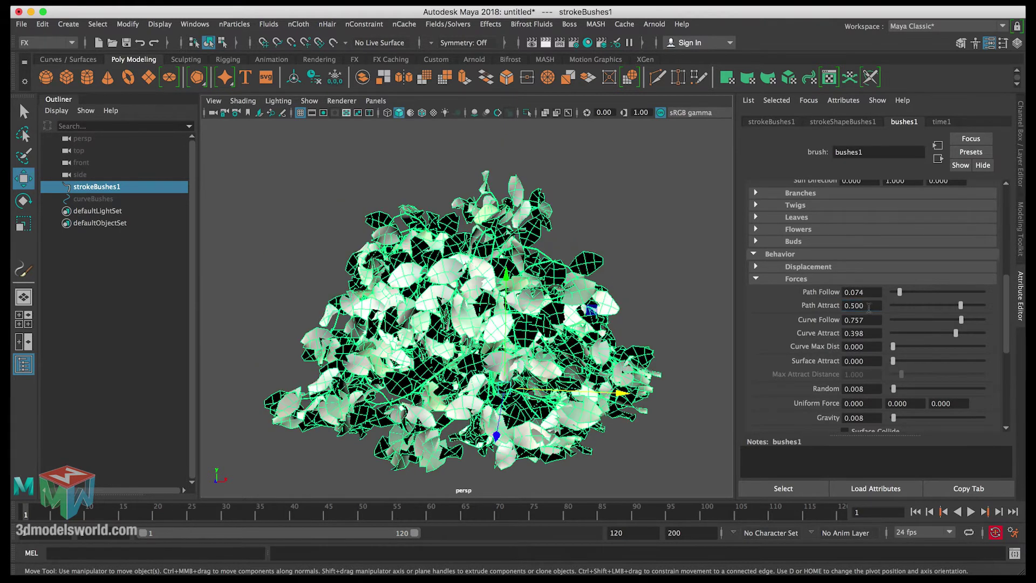
click(712, 272)
alt+drag(711, 272, 642, 300)
click(645, 306)
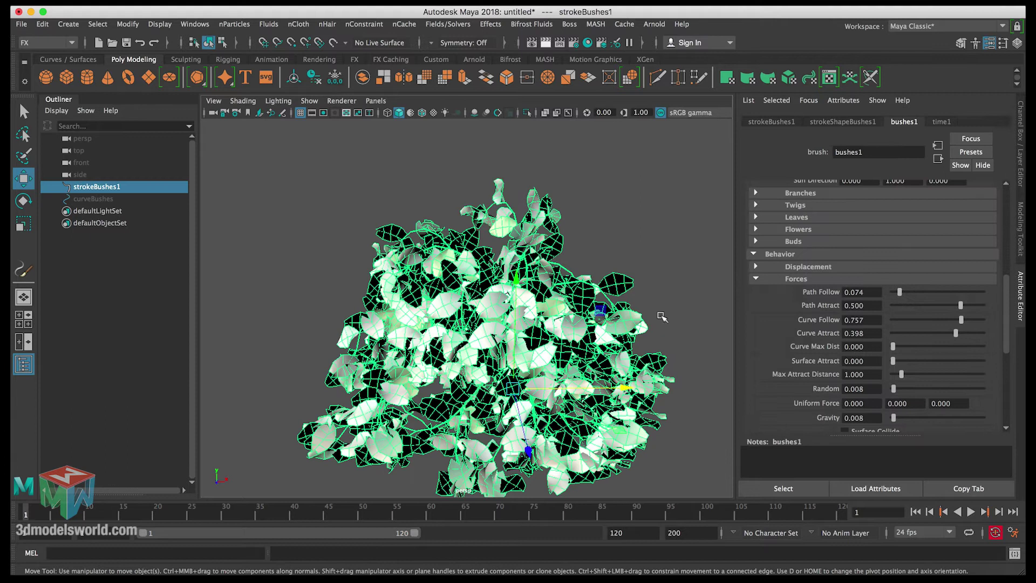
Try a Path Attract of 0.4 and review the bush again.
double_click(869, 306)
text(0)
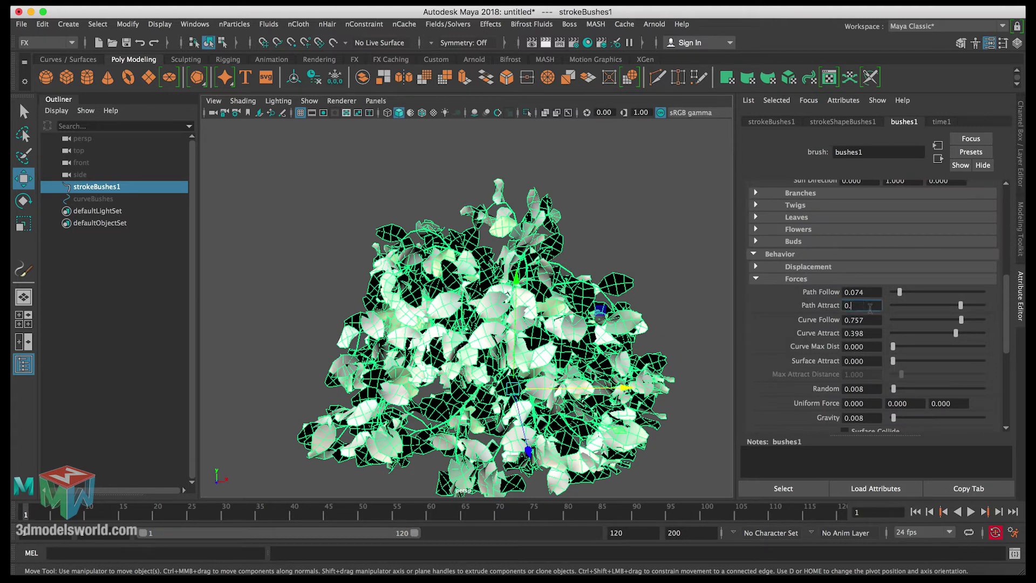
text(.4)
key(Return)
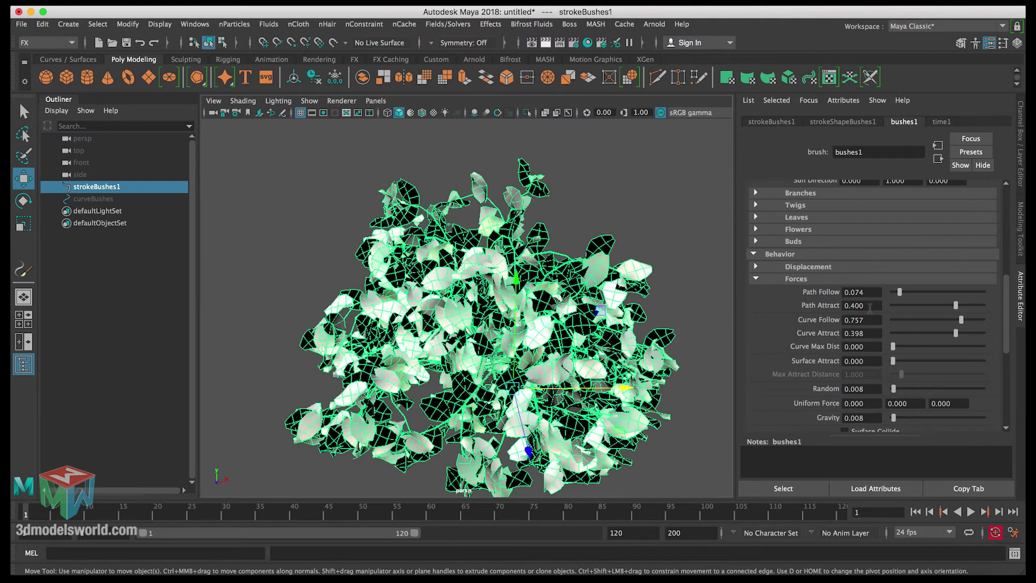
click(702, 248)
alt+drag(689, 238, 543, 274)
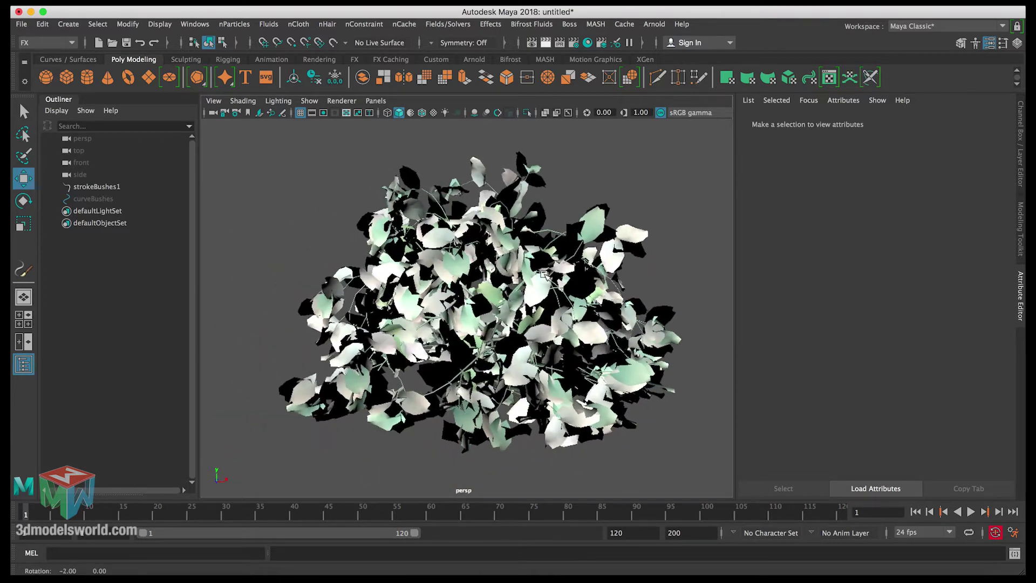
click(544, 274)
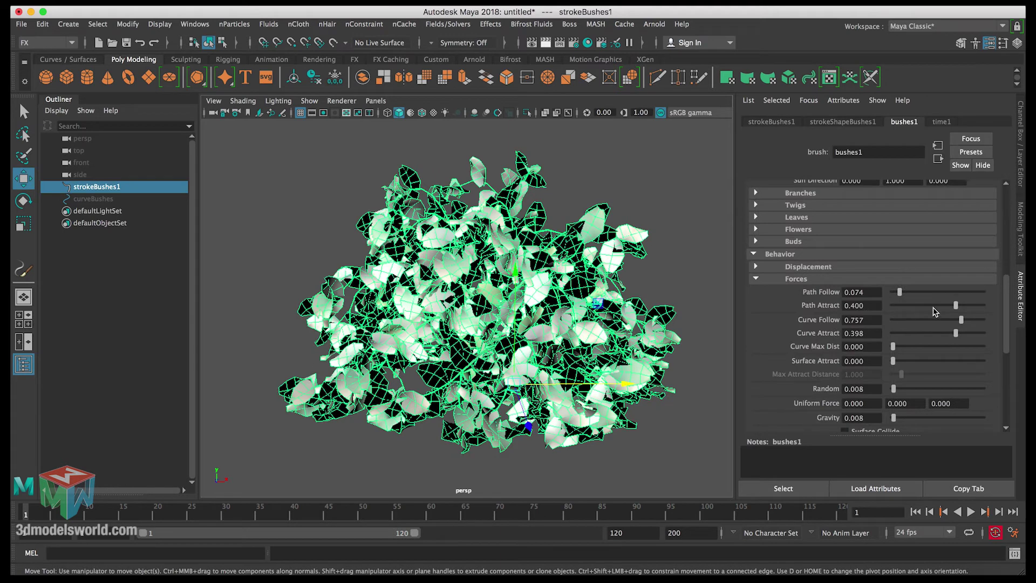
Settle Path Attract at 0.35 and check the finished bush.
click(868, 305)
text(0.35)
key(Return)
click(713, 253)
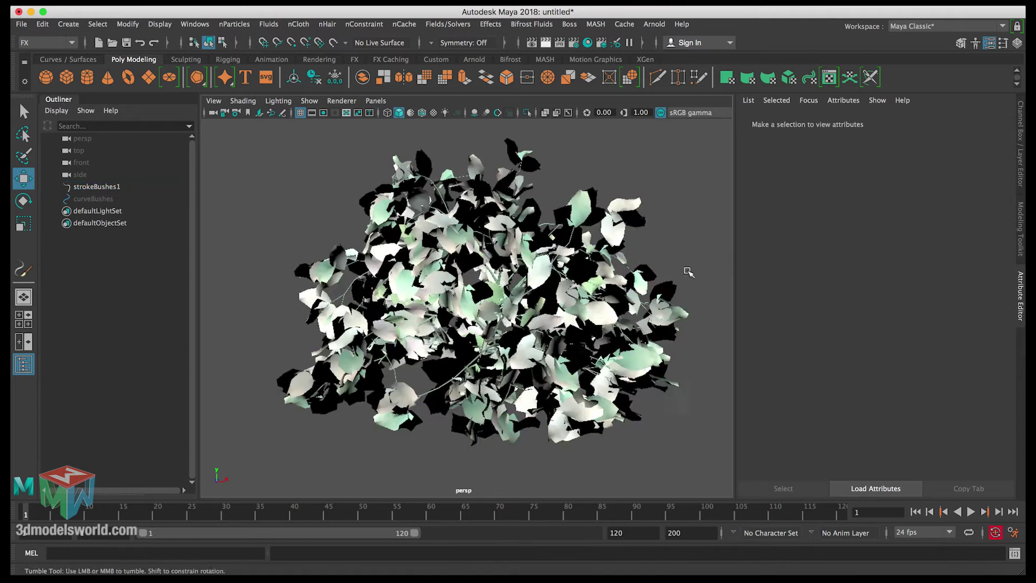
mouse_move(688, 271)
alt+mouse_down()
mouse_move(717, 303)
mouse_move(645, 280)
mouse_move(707, 273)
mouse_move(683, 272)
alt+mouse_up()
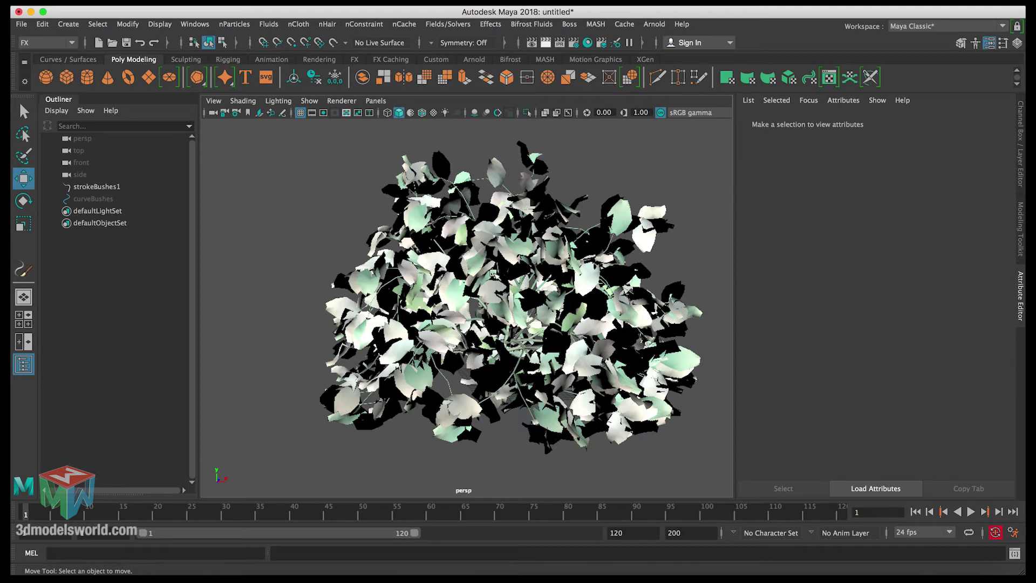
Start Save Scene As, browse to assets and create a new folder named Shrub.
click(22, 24)
click(39, 85)
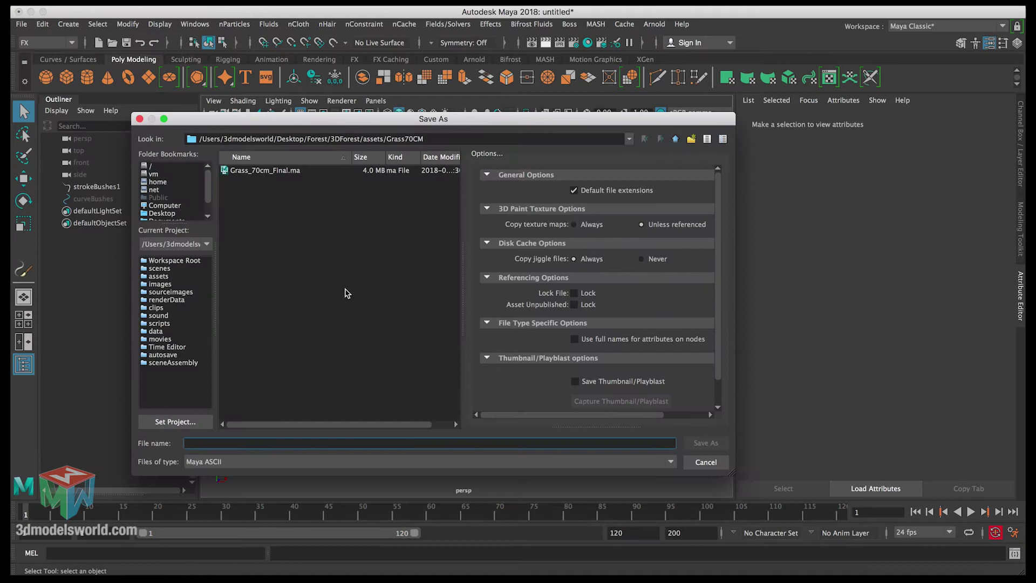
click(159, 276)
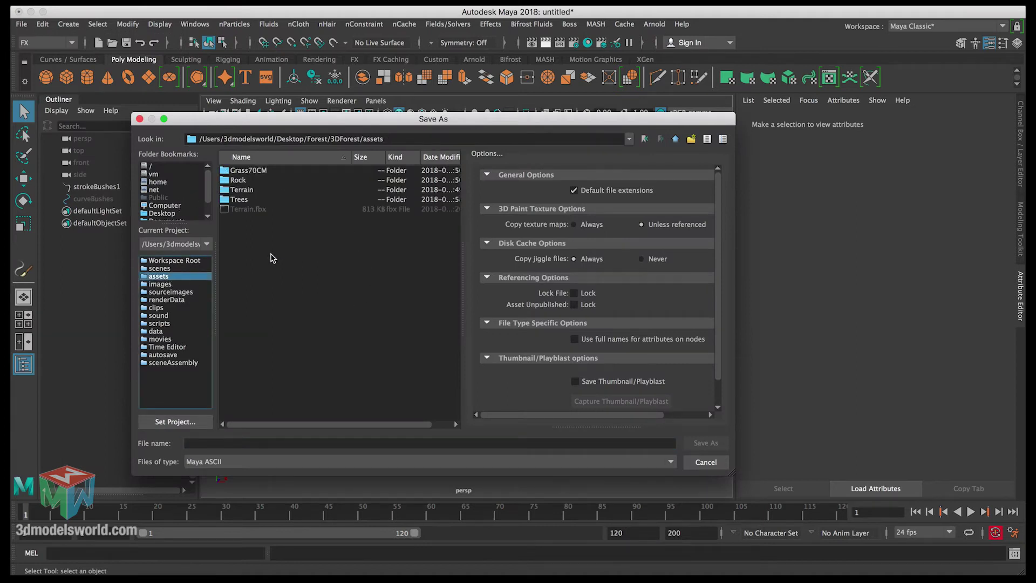
click(224, 443)
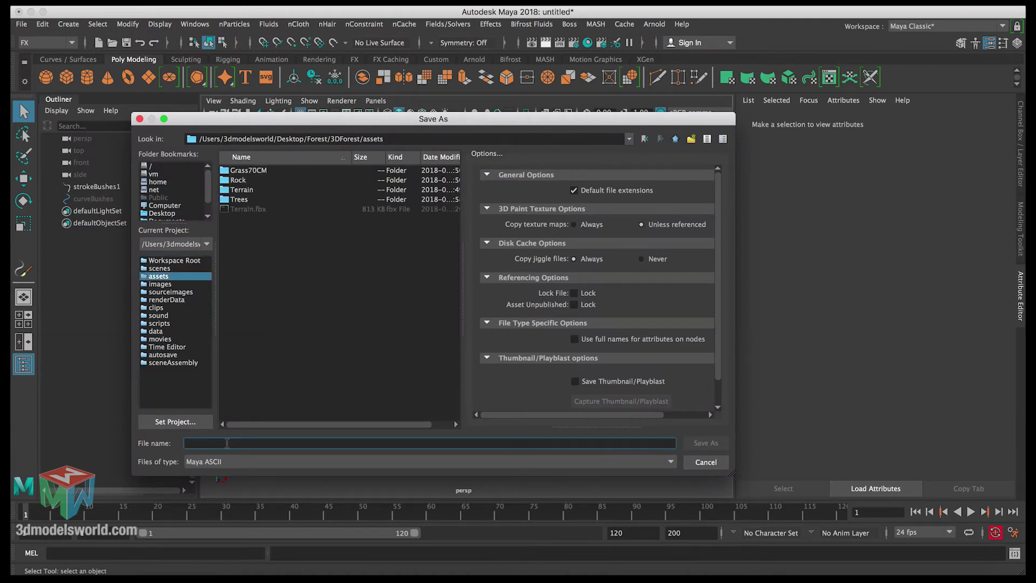
click(691, 139)
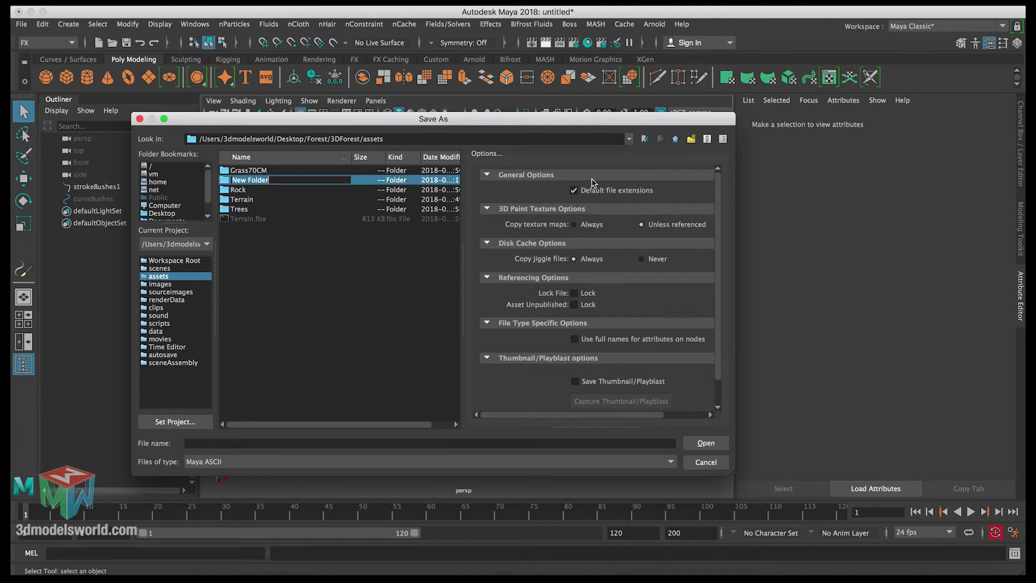
text(Shrub)
key(Return)
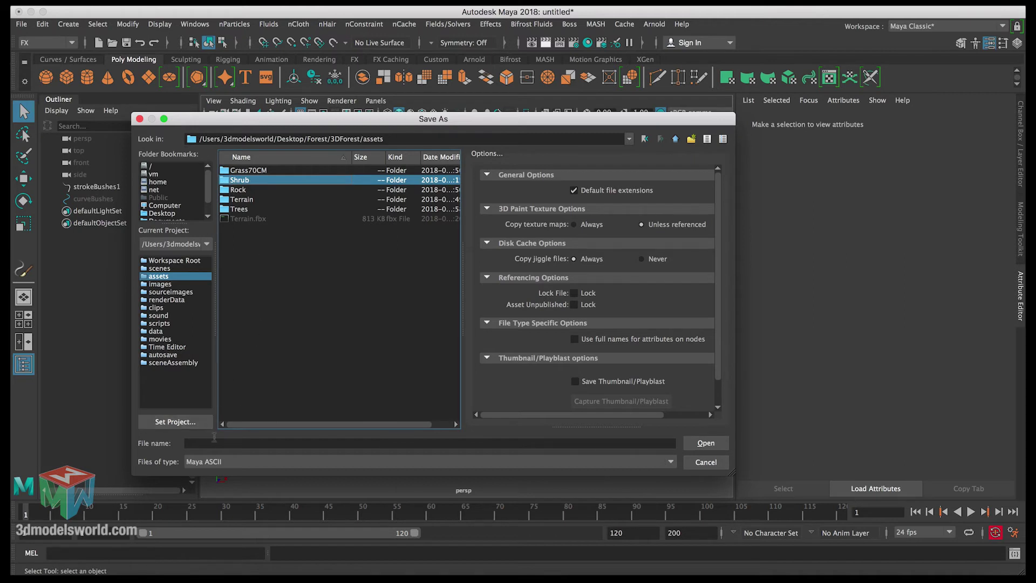
Open the Shrub folder and save the scene there as shrub.ma.
double_click(243, 185)
click(219, 443)
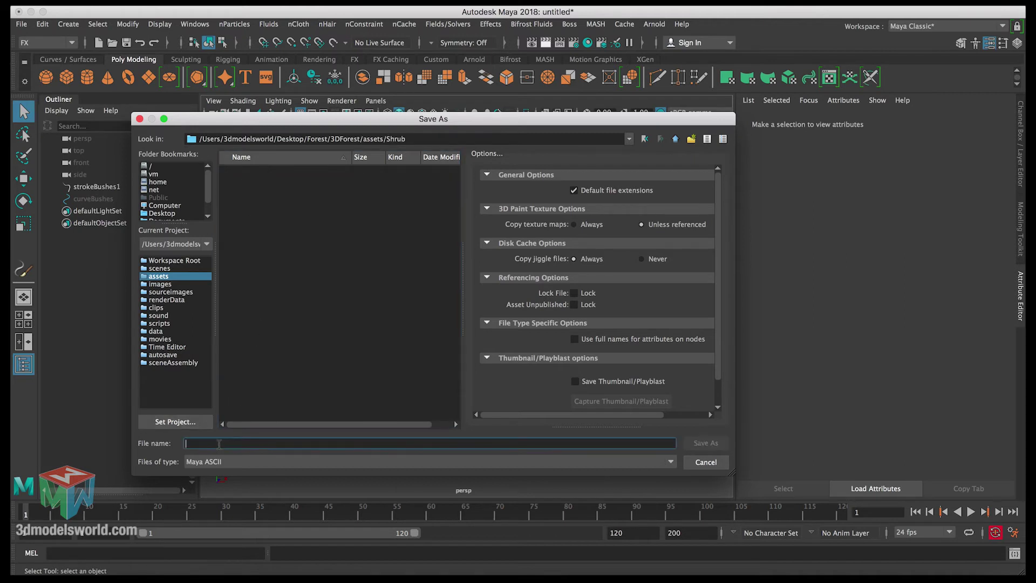
text(s)
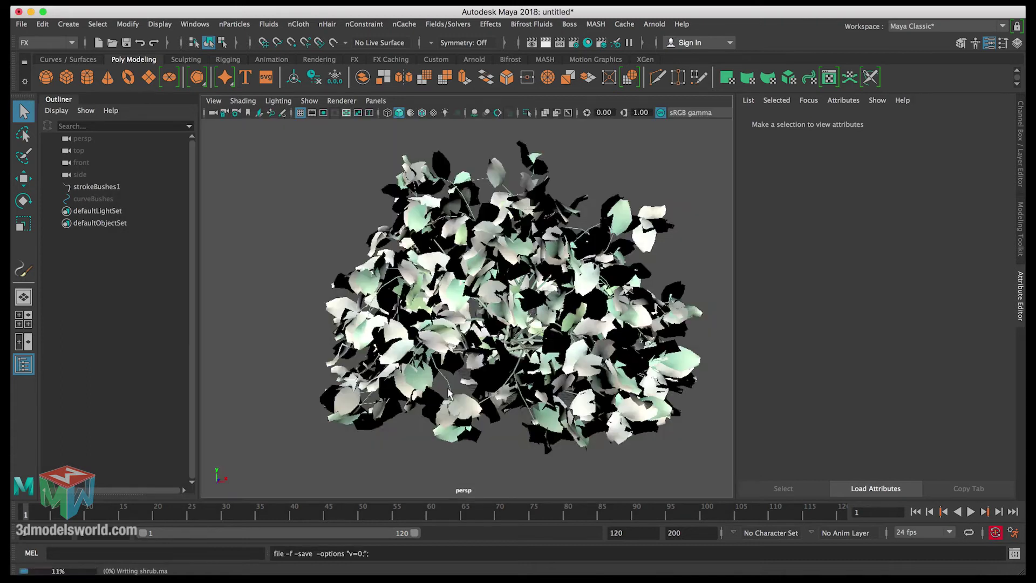
alt+drag(420, 372, 442, 384)
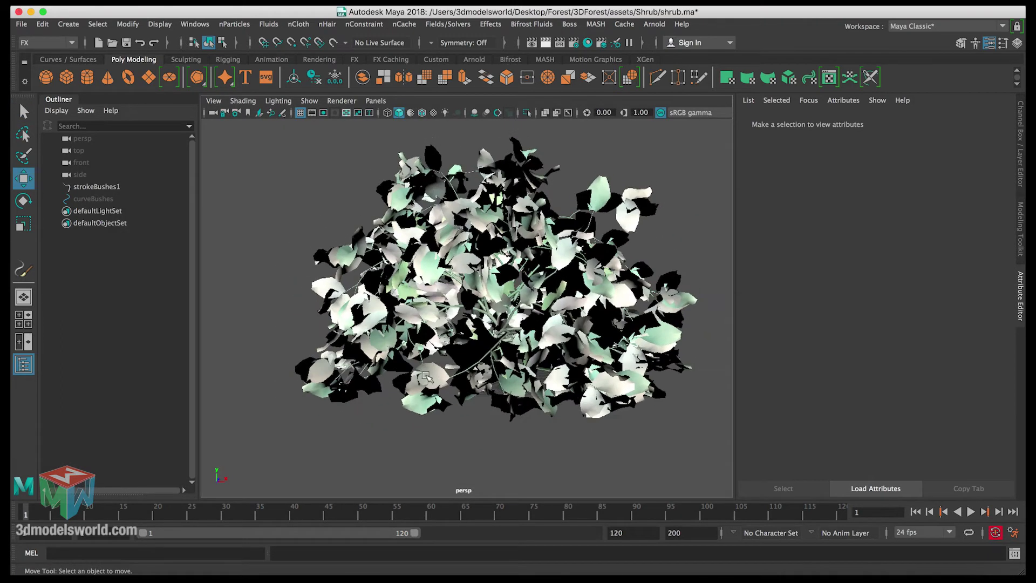
Review the bushes1 Forces and Deflection settings, then show the strokeShapeBushes1 attributes.
click(540, 349)
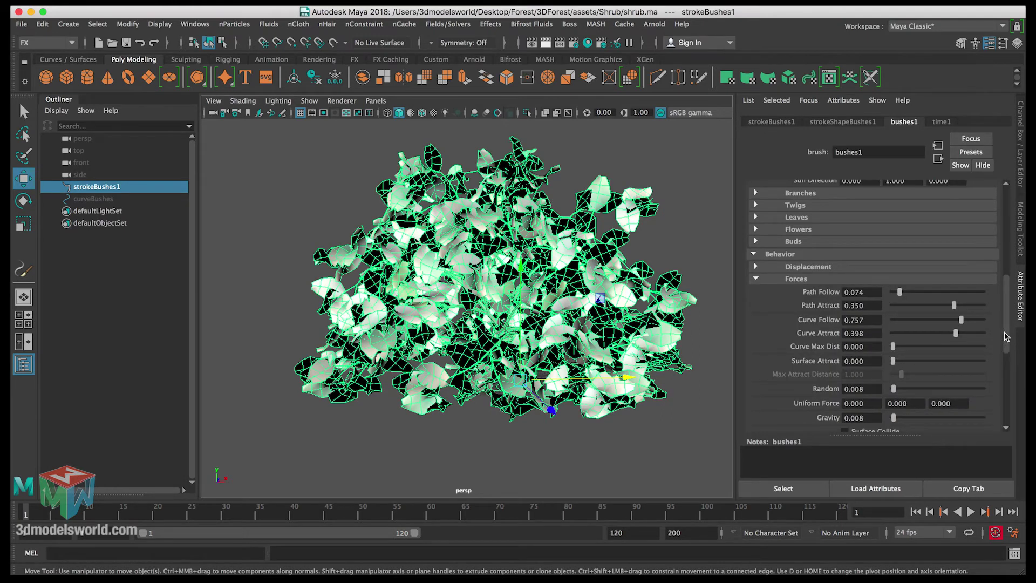
drag(1005, 337, 1007, 345)
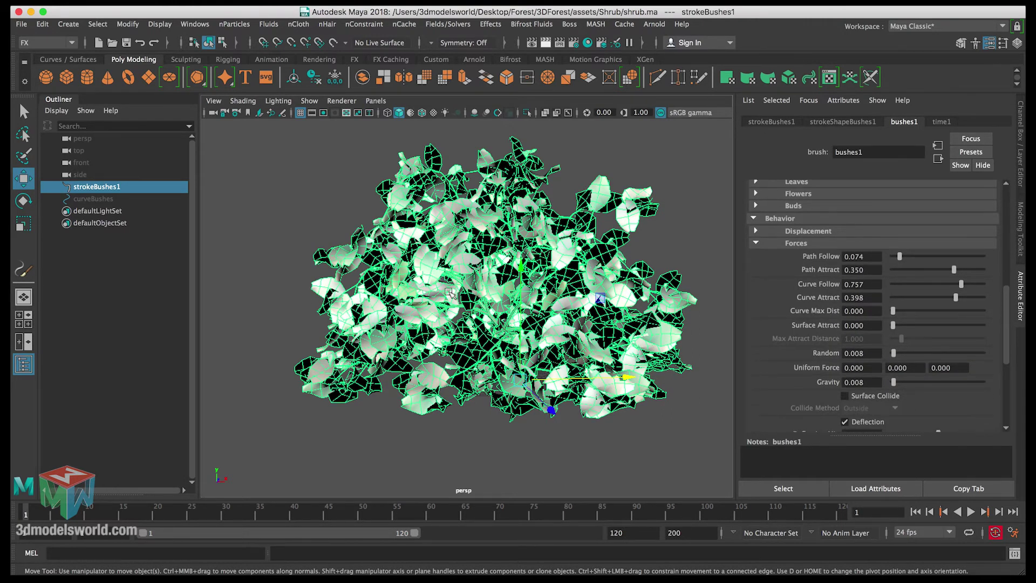
alt+drag(450, 294, 518, 345)
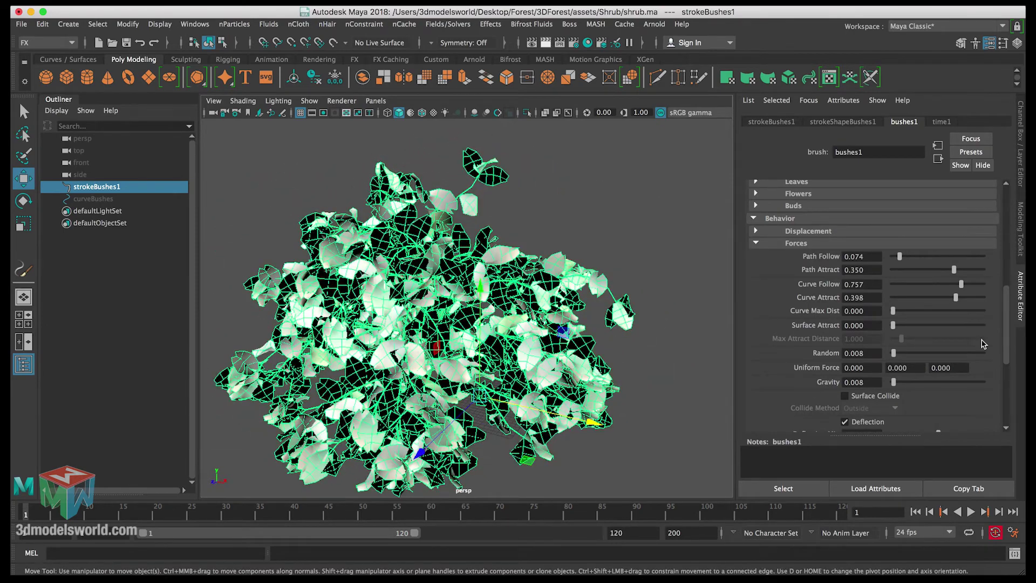
drag(1004, 332, 990, 341)
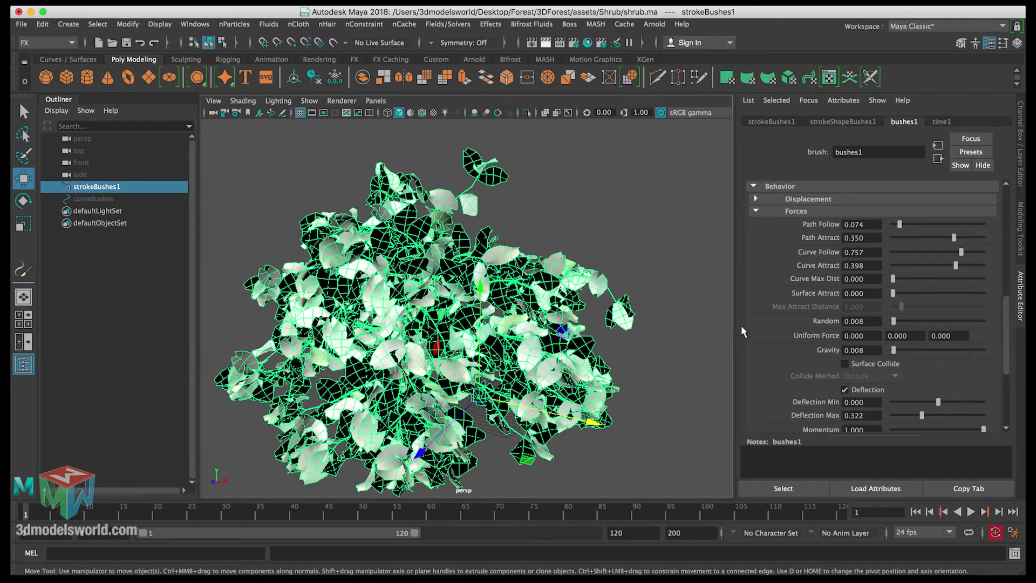
alt+drag(602, 327, 626, 324)
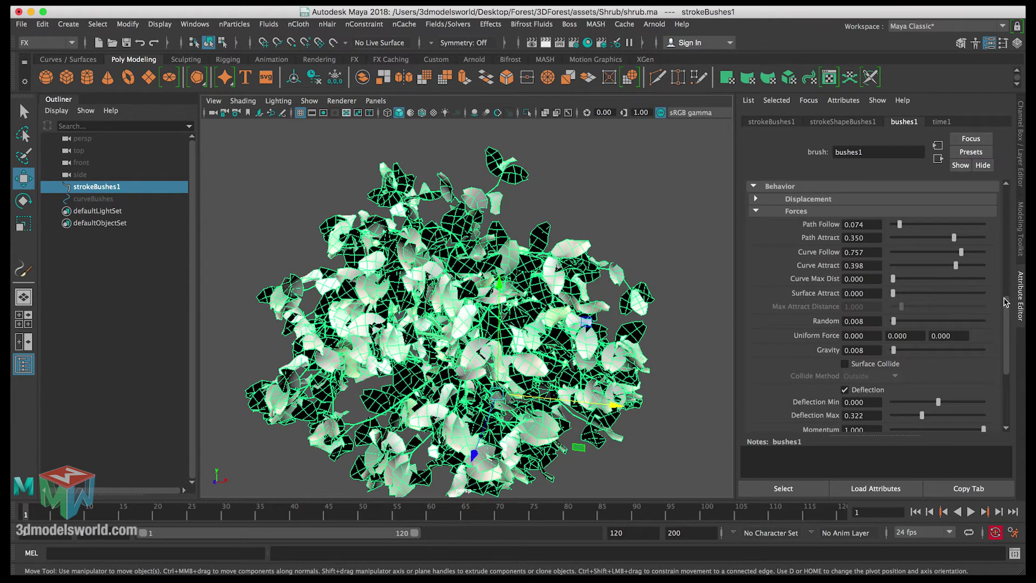
scroll(1005, 303, up, 10)
click(852, 122)
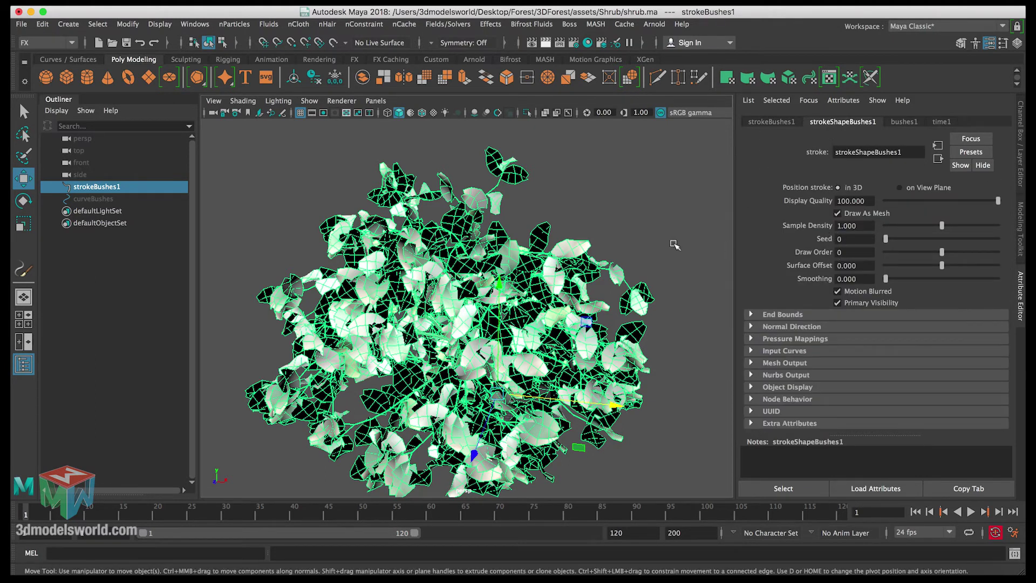
Undo the last change and raise the Seed to preview a new leaf layout.
alt+drag(531, 232, 543, 231)
click(644, 221)
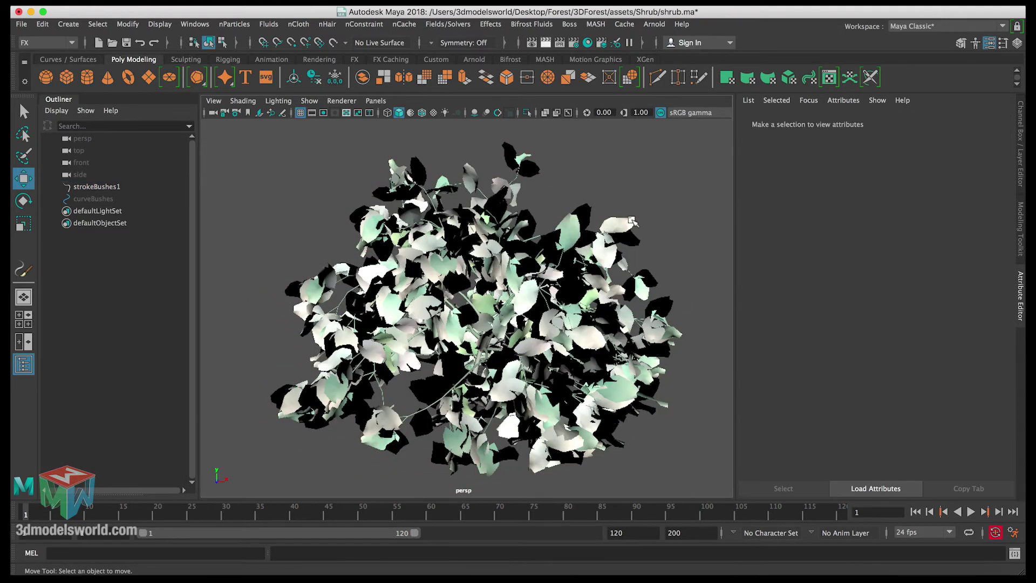
key(super+z)
drag(886, 242, 983, 245)
click(699, 221)
alt+drag(689, 220, 589, 234)
click(589, 234)
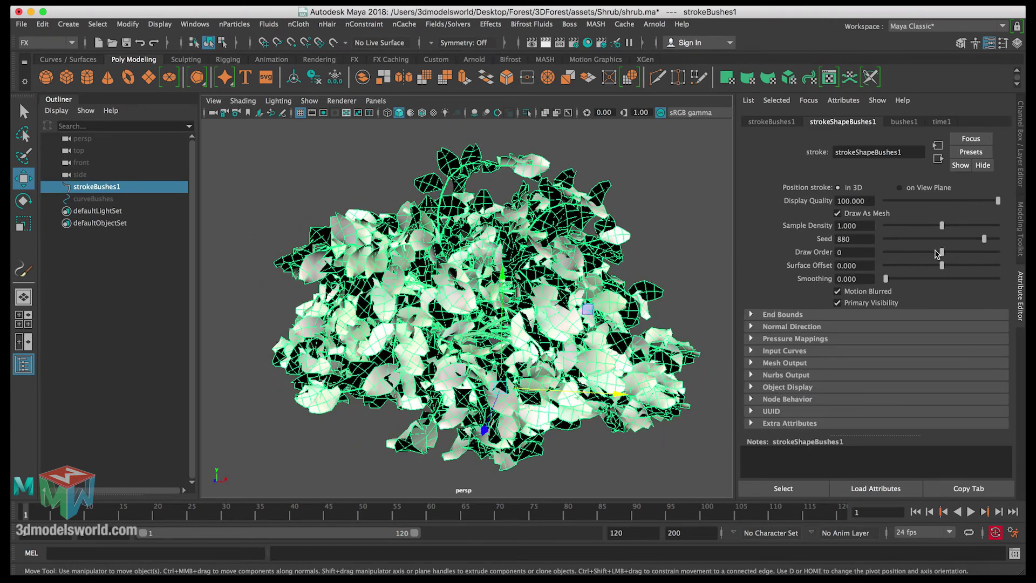
Try other Seed values, including 261, previewing each leaf arrangement.
drag(970, 245, 966, 244)
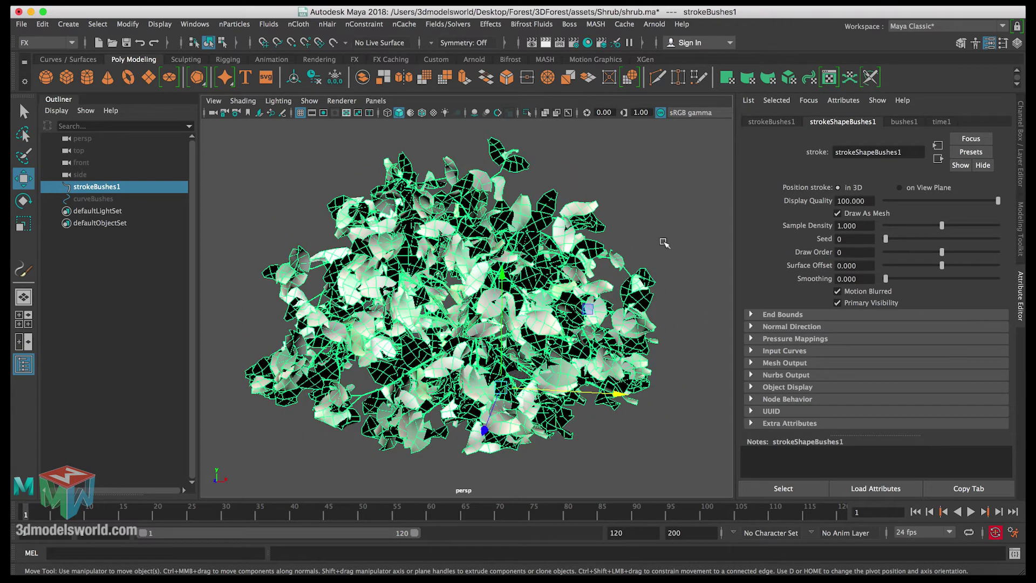
click(635, 264)
alt+drag(636, 264, 613, 258)
click(588, 267)
drag(891, 244, 926, 244)
alt+drag(624, 234, 555, 236)
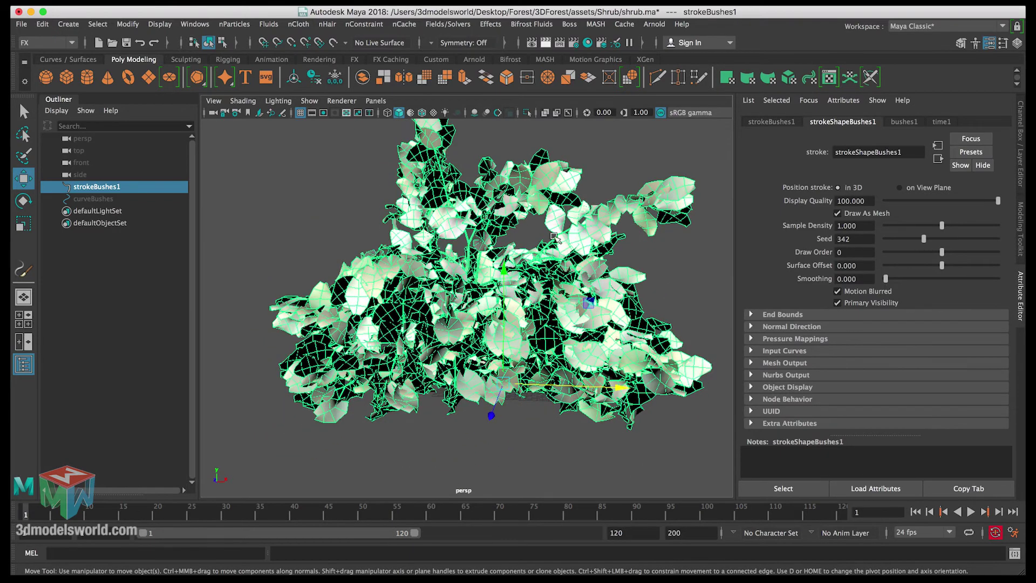
Return the Seed to 0 and review the original bush shape.
click(684, 264)
click(585, 245)
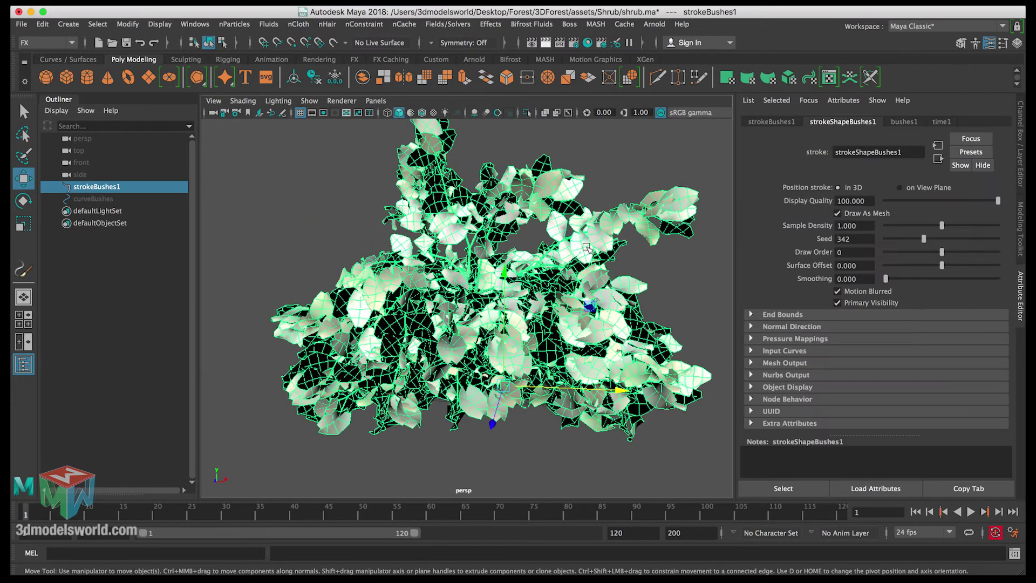
drag(911, 241, 848, 241)
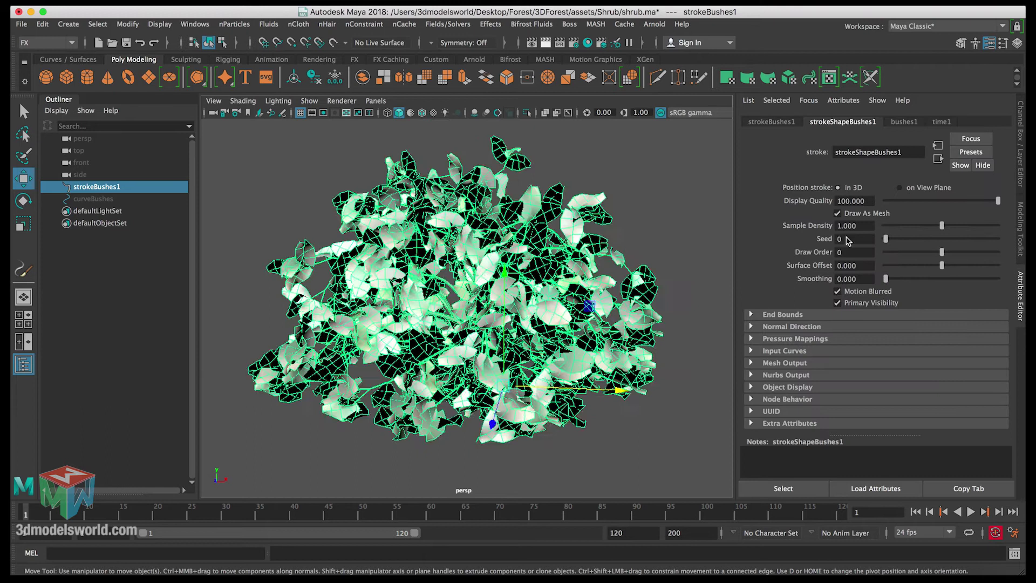
click(696, 240)
alt+drag(696, 240, 507, 241)
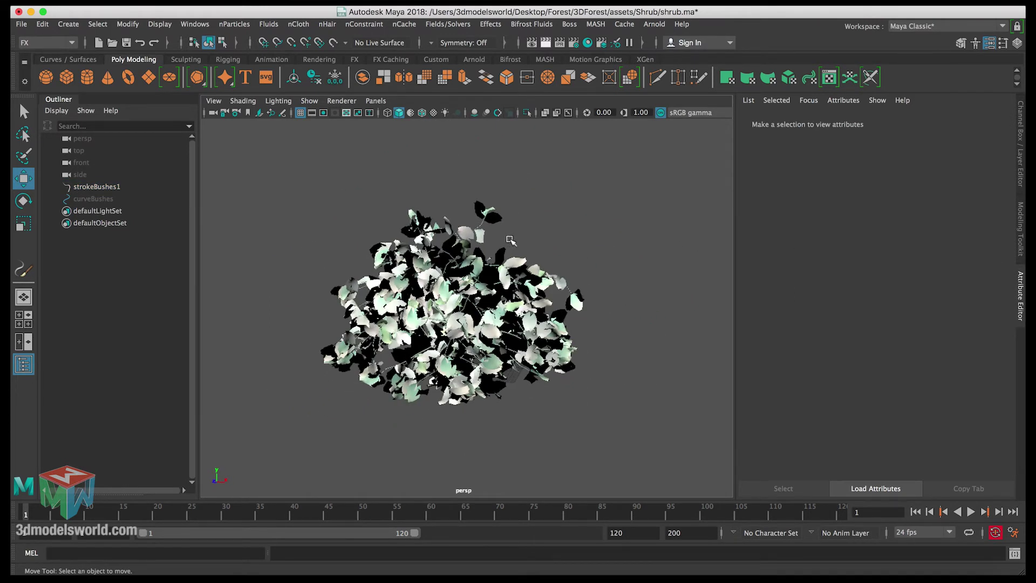
Select the shrub stroke and change its Seed to regenerate the leaves.
alt+drag(507, 222, 436, 270)
click(463, 274)
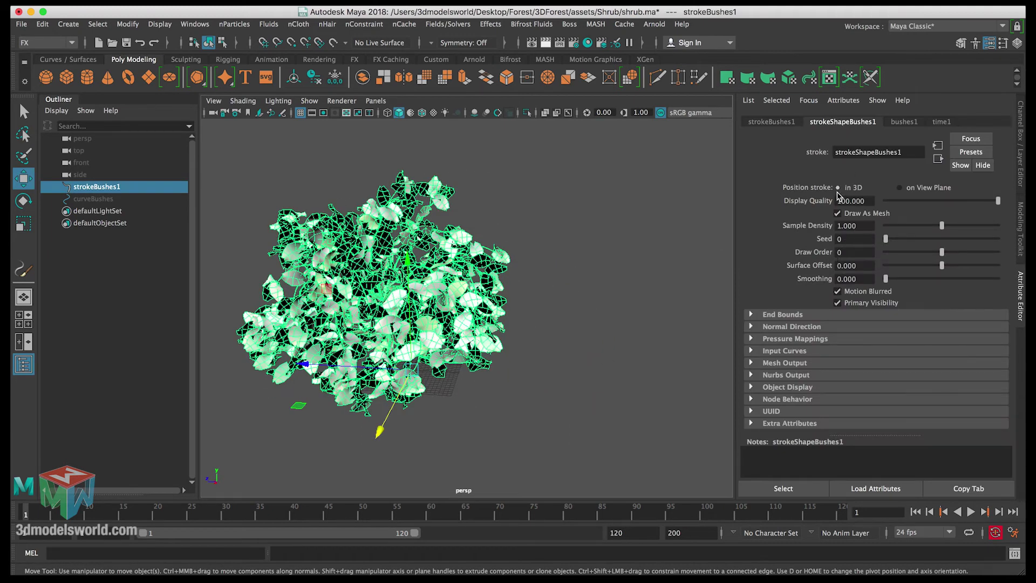
alt+drag(432, 312, 467, 320)
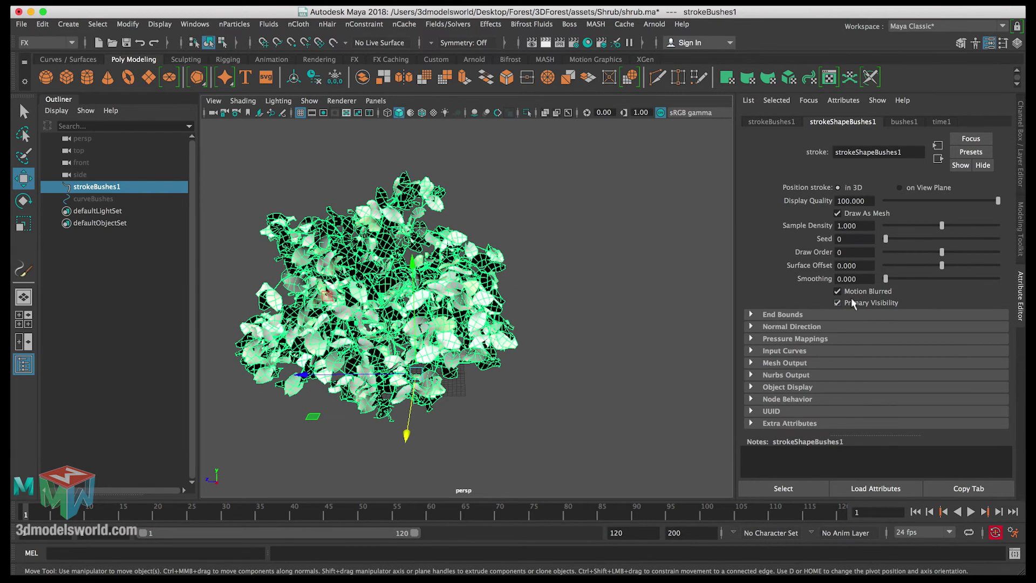
drag(904, 236, 958, 242)
click(617, 268)
alt+drag(617, 268, 643, 268)
Inspect the new leaf arrangement close up and from lower angles.
click(564, 281)
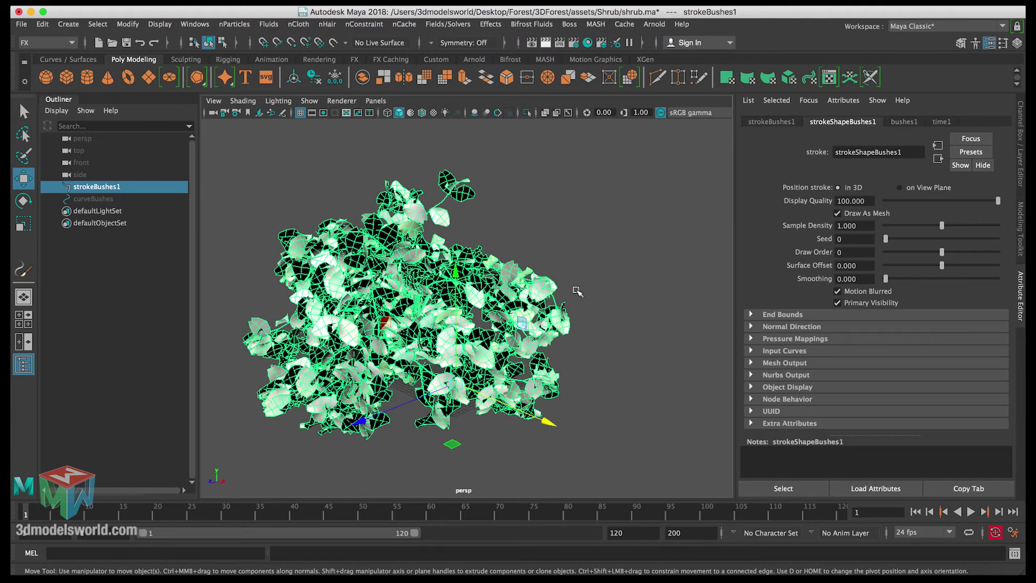
alt+drag(578, 291, 625, 289)
click(625, 290)
mouse_move(501, 317)
alt+mouse_down()
mouse_move(578, 289)
mouse_move(545, 337)
mouse_move(426, 219)
mouse_move(439, 203)
mouse_move(485, 216)
mouse_move(585, 255)
mouse_move(587, 273)
mouse_move(536, 266)
alt+mouse_up()
scroll(480, 286, up, 5)
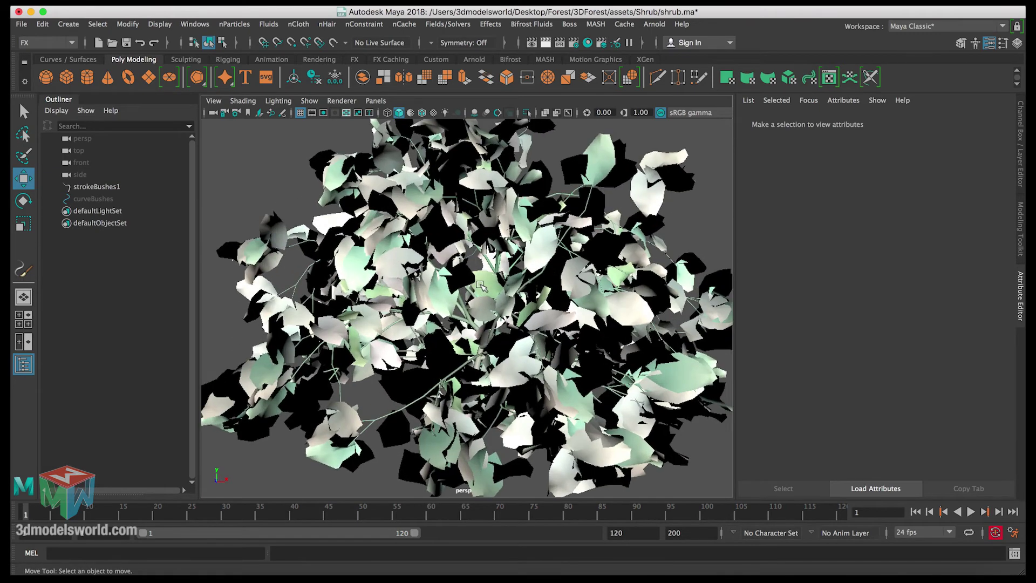
alt+drag(563, 219, 556, 220)
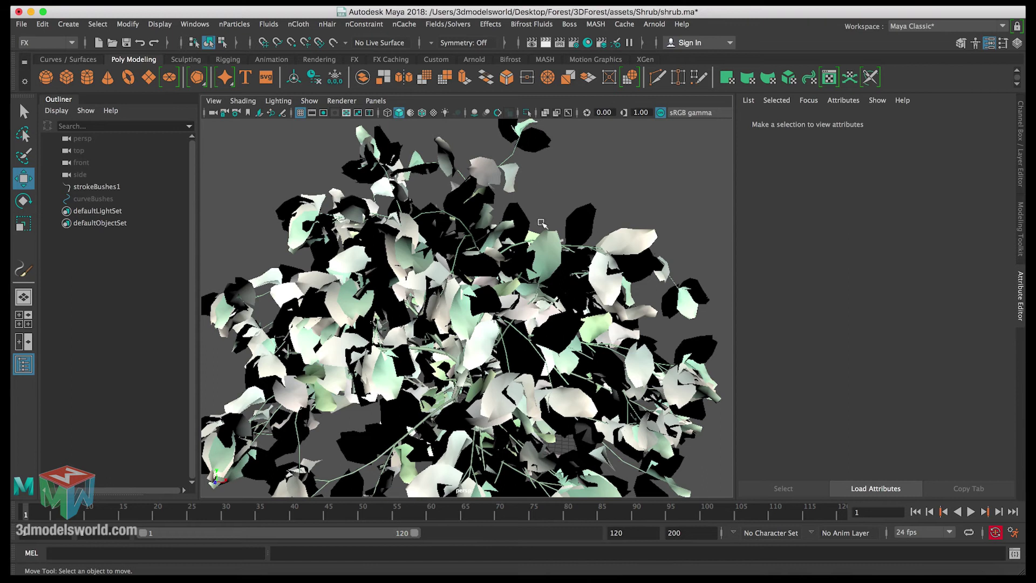
alt+drag(532, 178, 539, 198)
scroll(544, 223, down, 5)
mouse_move(353, 291)
alt+mouse_down()
mouse_move(365, 275)
mouse_move(352, 300)
alt+mouse_up()
mouse_move(450, 282)
alt+mouse_down()
mouse_move(598, 278)
mouse_move(431, 276)
mouse_move(461, 275)
alt+mouse_up()
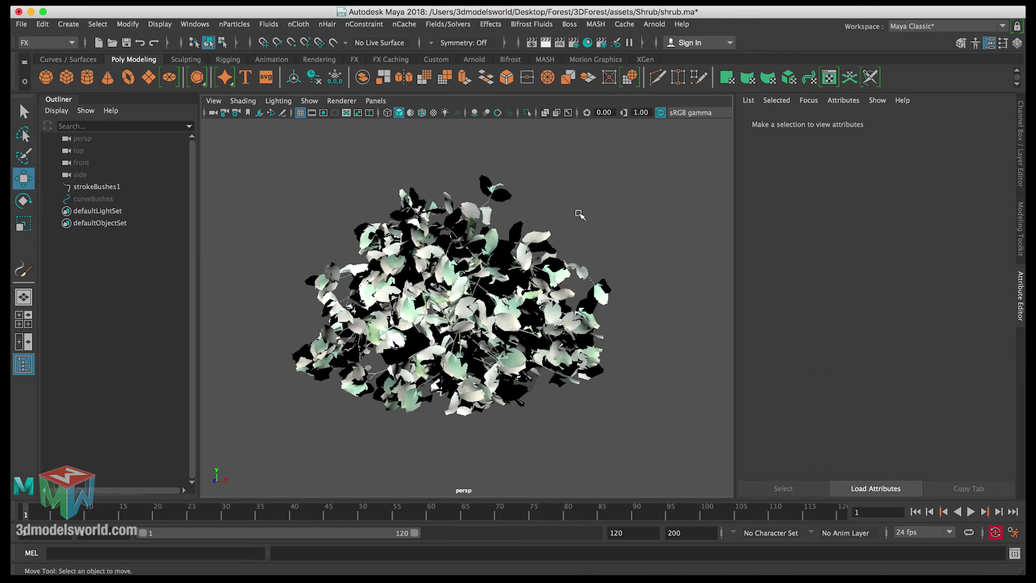